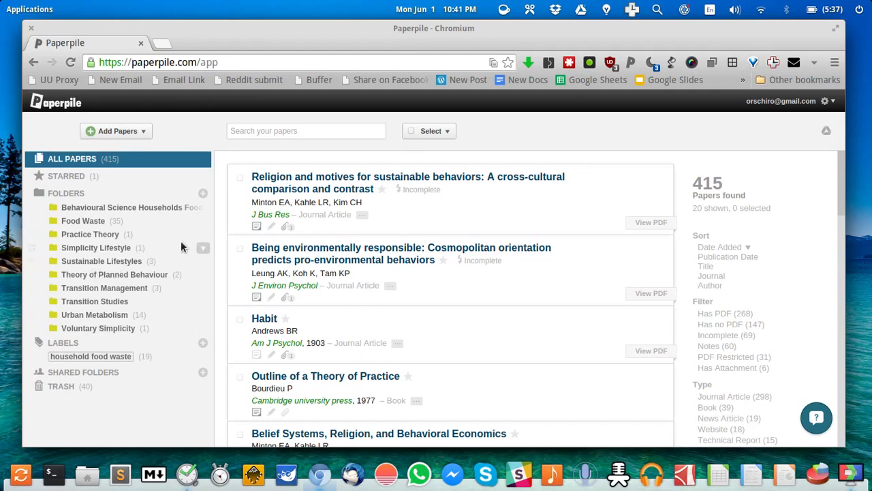
Search the library for 'household food waste', check the first paper's abstract, and open its PDF
left_click(315, 126)
type("househol")
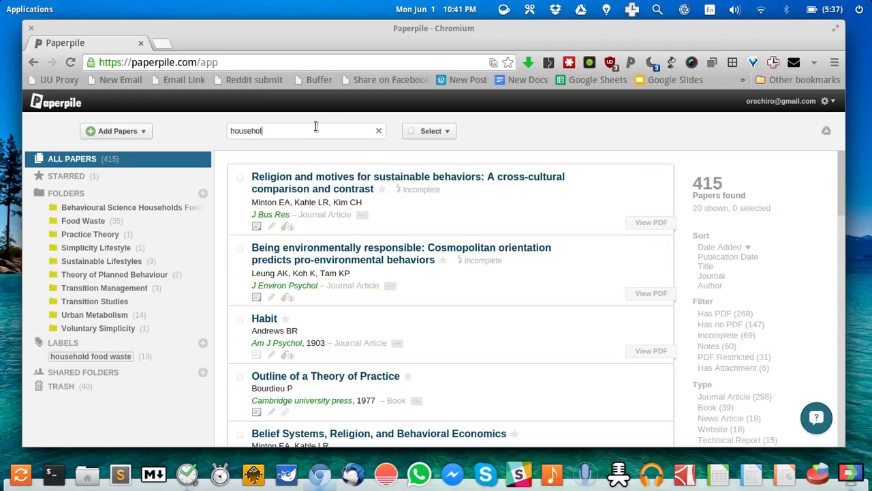
type("d food waste")
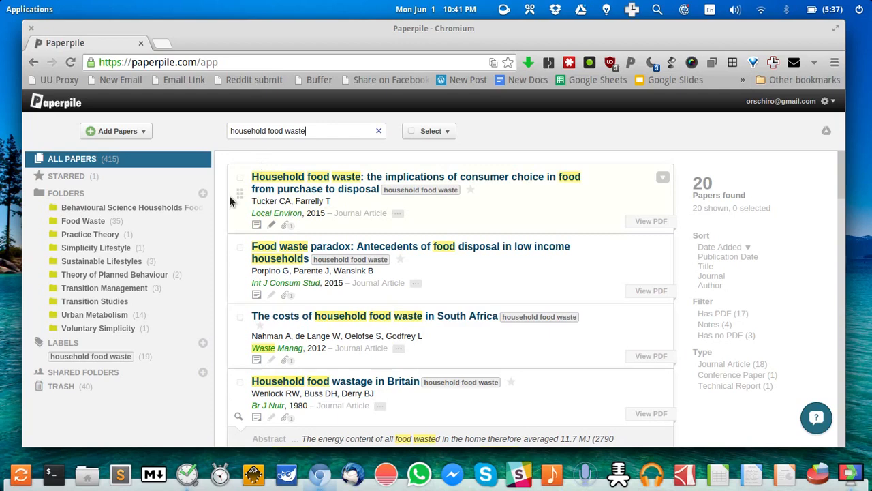
left_click(257, 226)
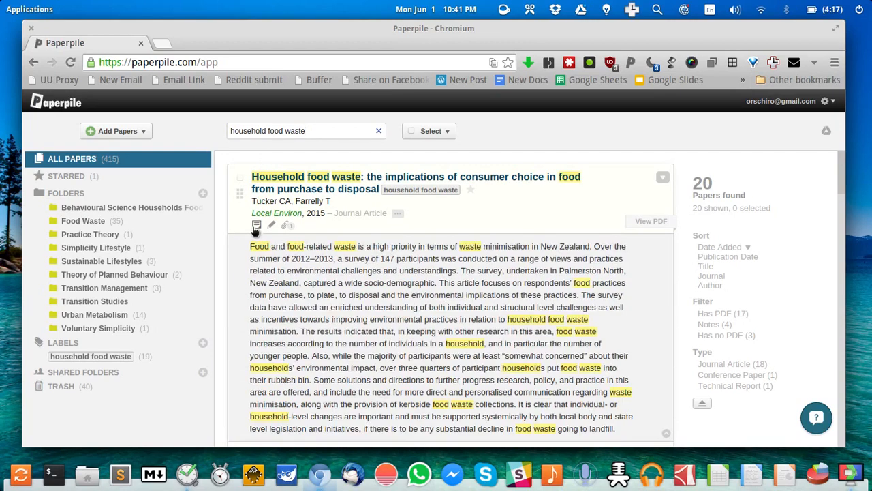
left_click(257, 226)
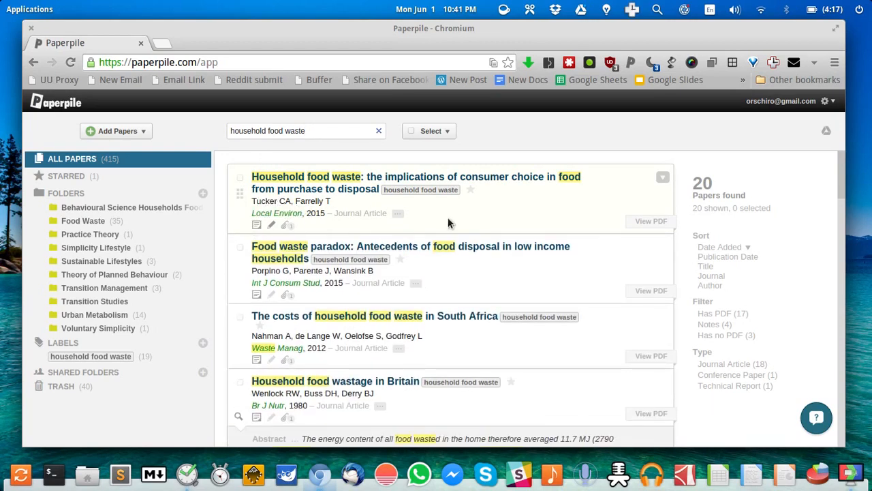
left_click(651, 222)
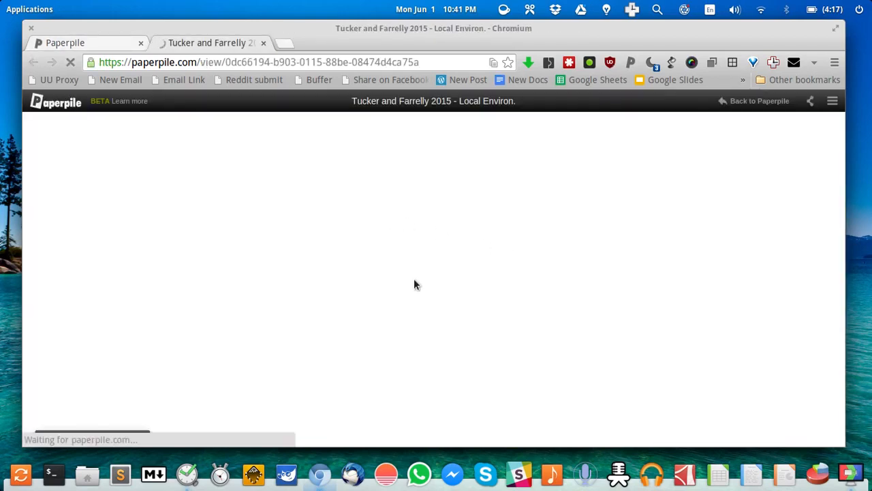
Scroll the Tucker and Farrelly 2015 PDF page and briefly view, then collapse, its notes
scroll(487, 266, "down", 6)
scroll(487, 268, "down", 3)
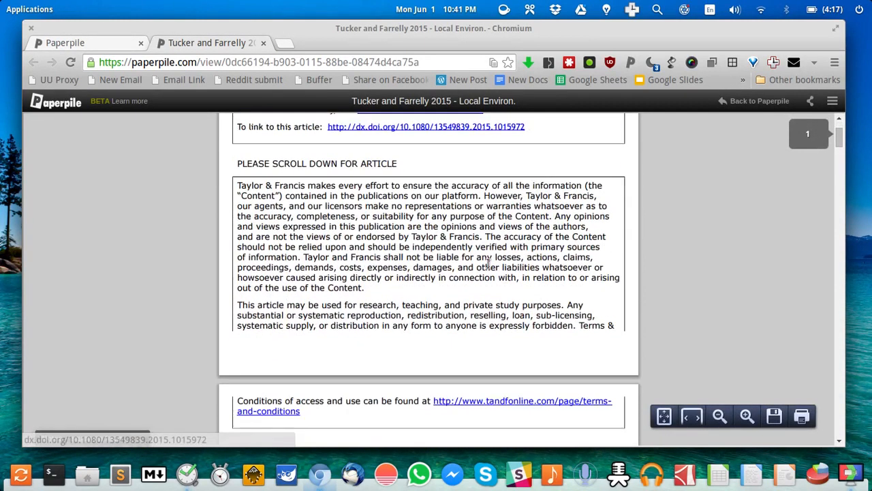
left_click(75, 437)
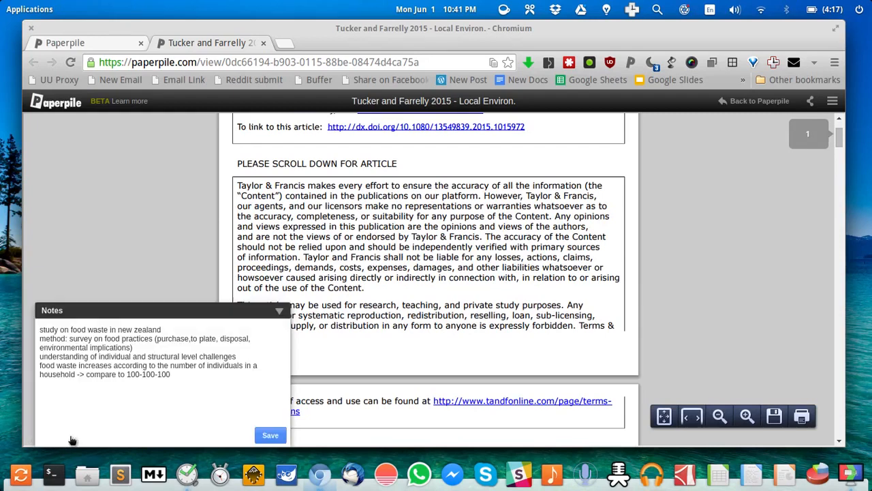
left_click(258, 311)
scroll(696, 244, "up", 6)
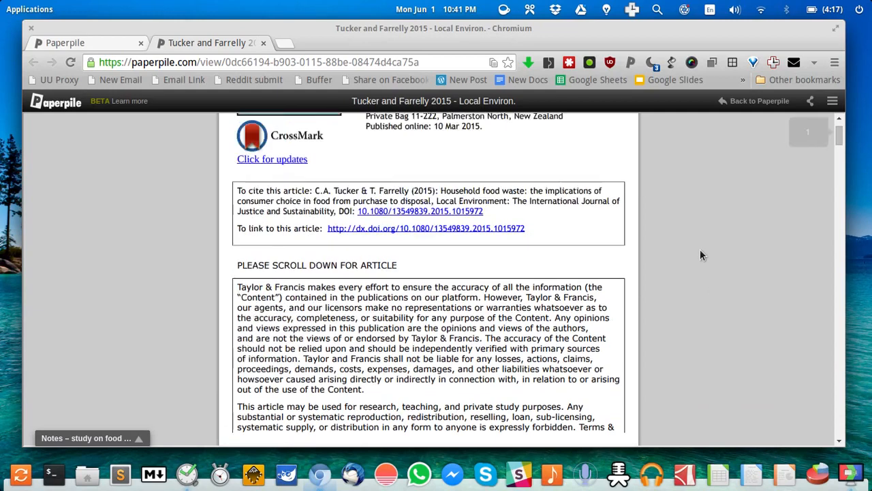
scroll(700, 249, "down", 1)
scroll(700, 249, "up", 1)
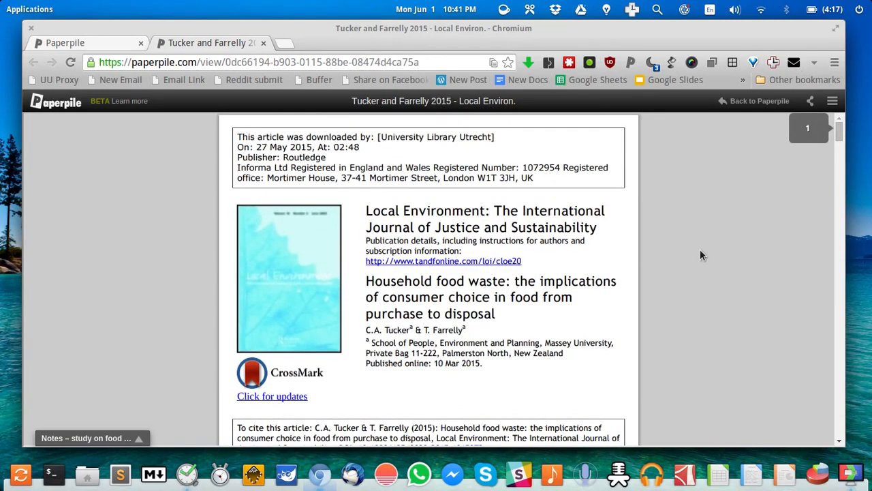
Open the PDF in plain view, find 'househol' (121 matches), and return to the library
key("ctrl+f")
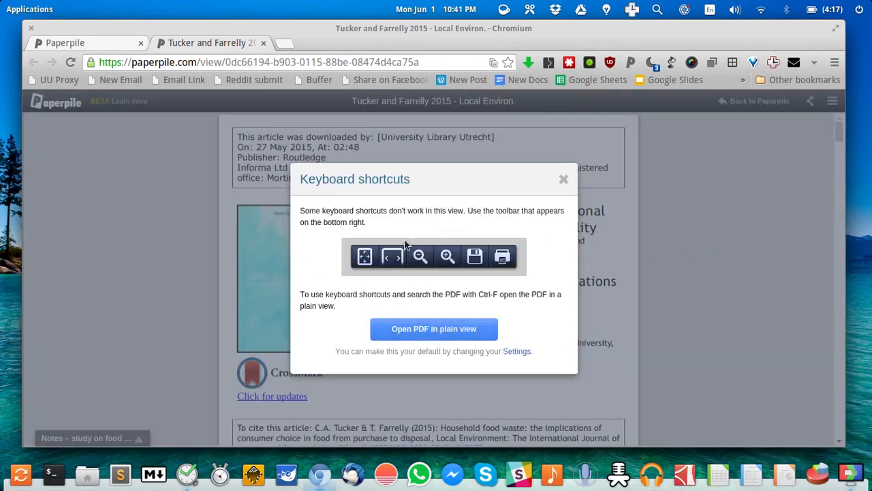
left_click(425, 330)
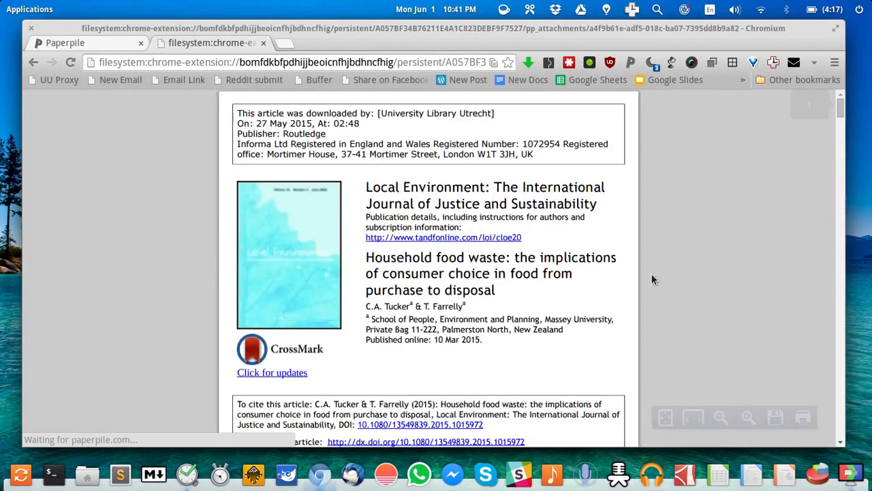
scroll(397, 250, "down", 3)
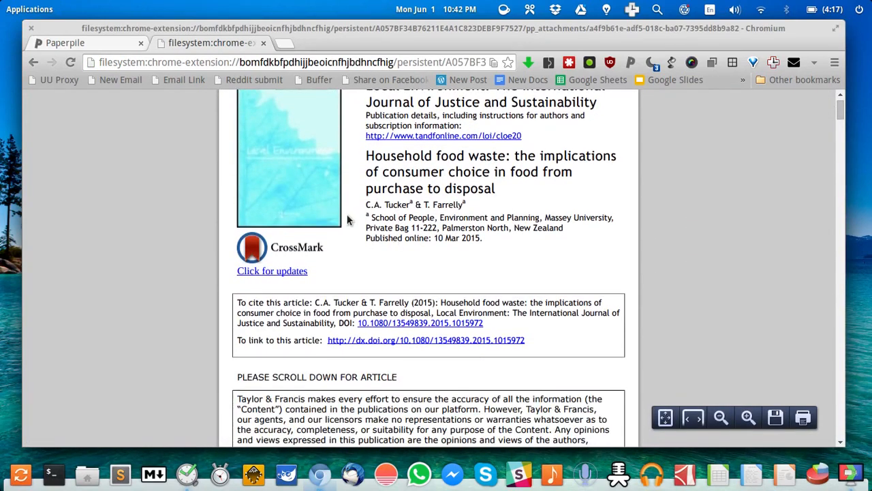
key("ctrl+f")
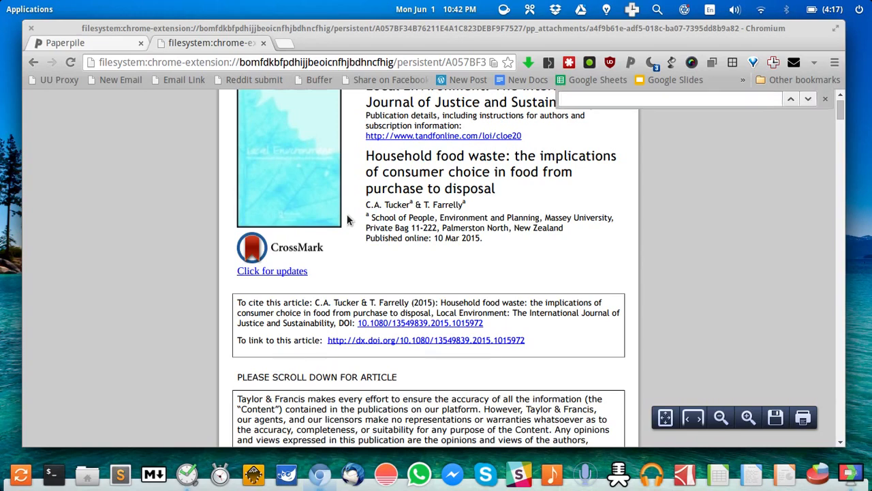
type("househol")
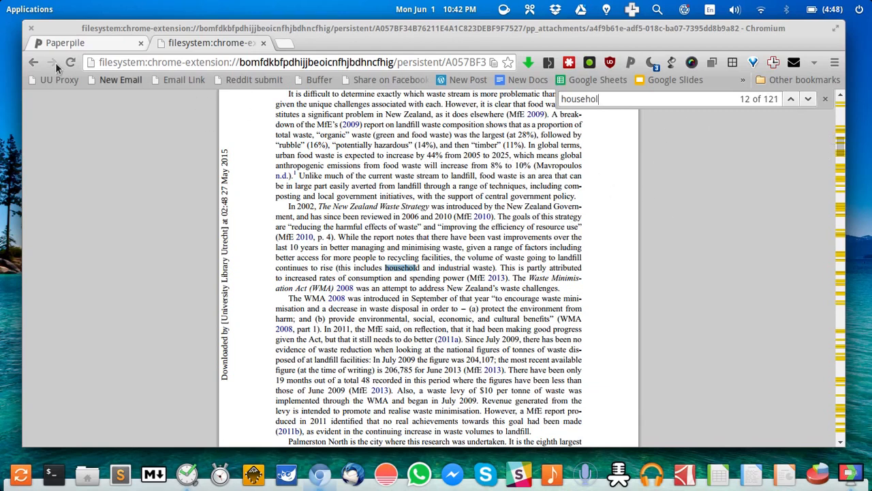
left_click(70, 43)
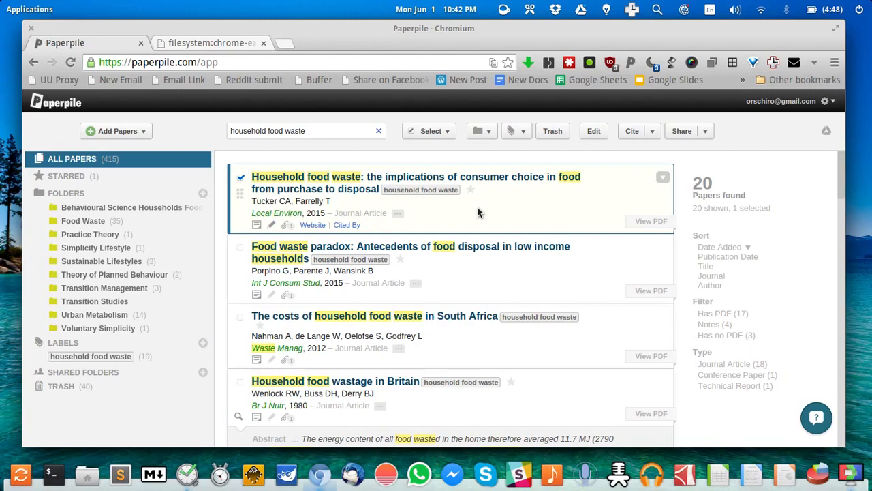
Switch to Google Docs, glance at the Final Thesis Project Drive folder, then scroll Chapter 1
key("alt+Tab")
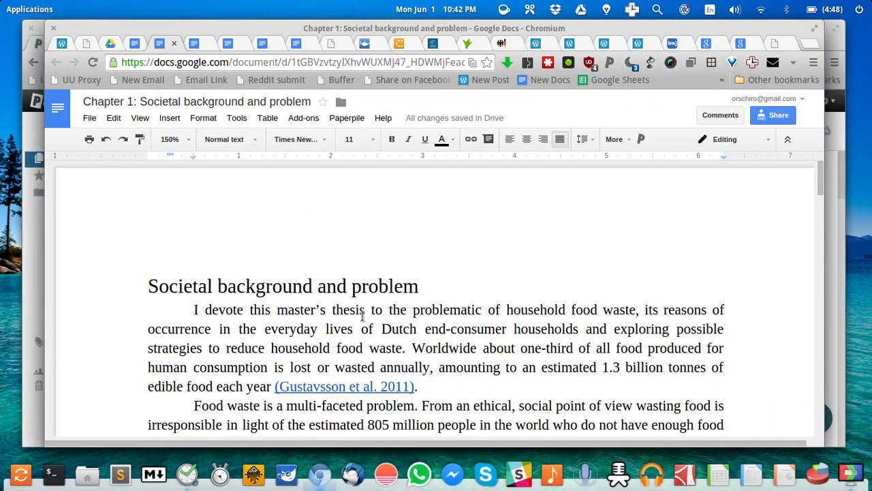
scroll(303, 276, "down", 2)
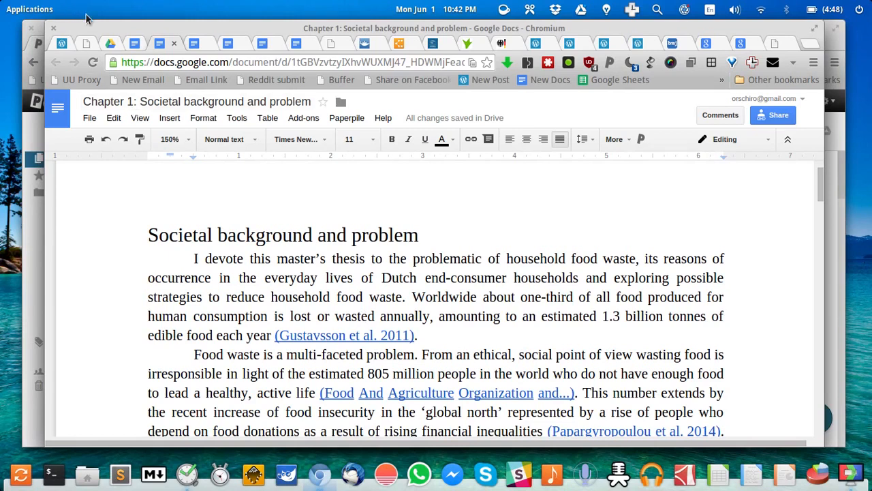
left_click(110, 43)
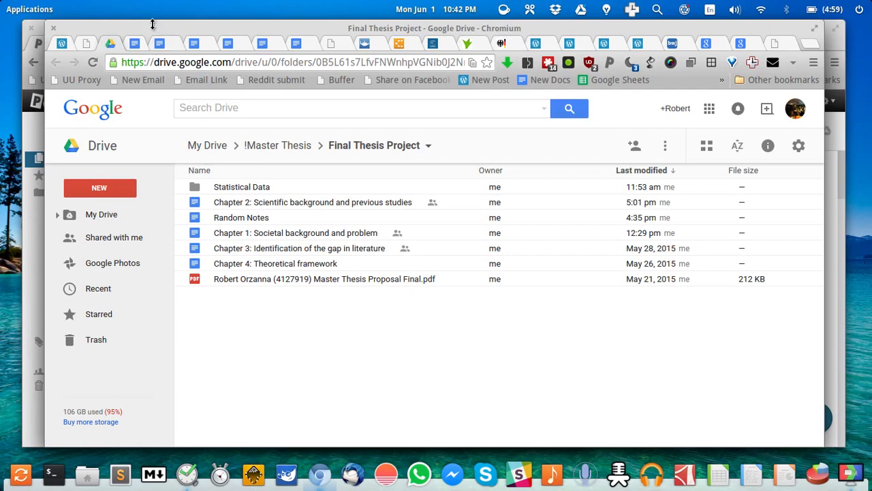
left_click(156, 45)
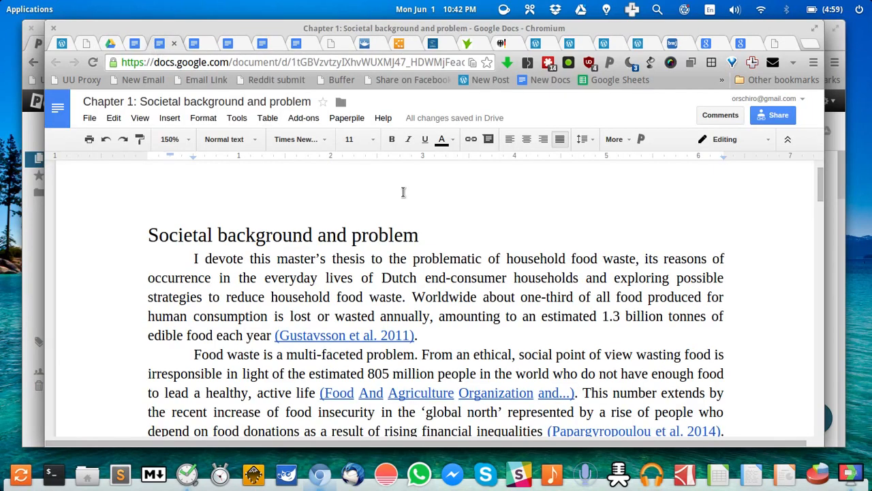
scroll(537, 272, "down", 6)
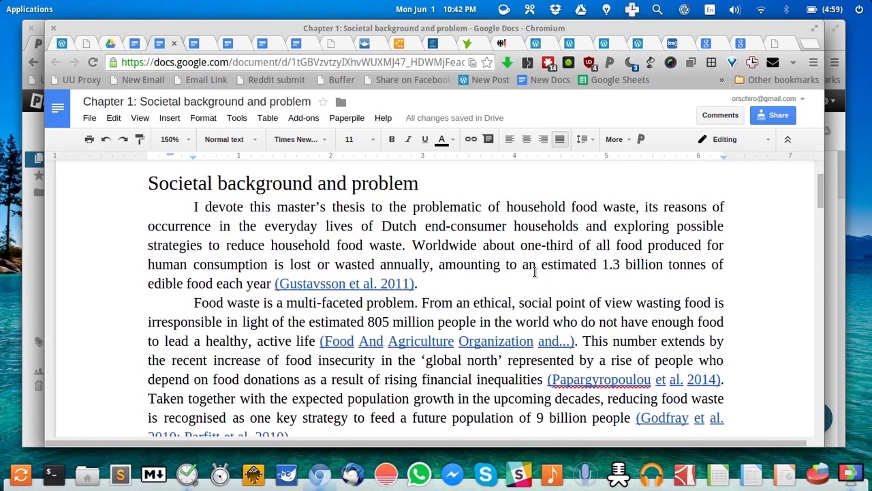
scroll(535, 272, "down", 4)
scroll(535, 272, "up", 1)
scroll(535, 272, "down", 4)
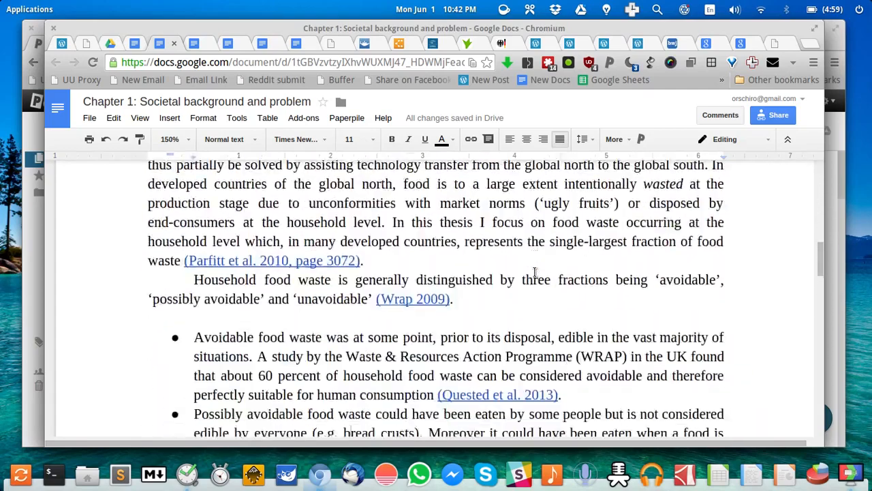
scroll(536, 272, "up", 2)
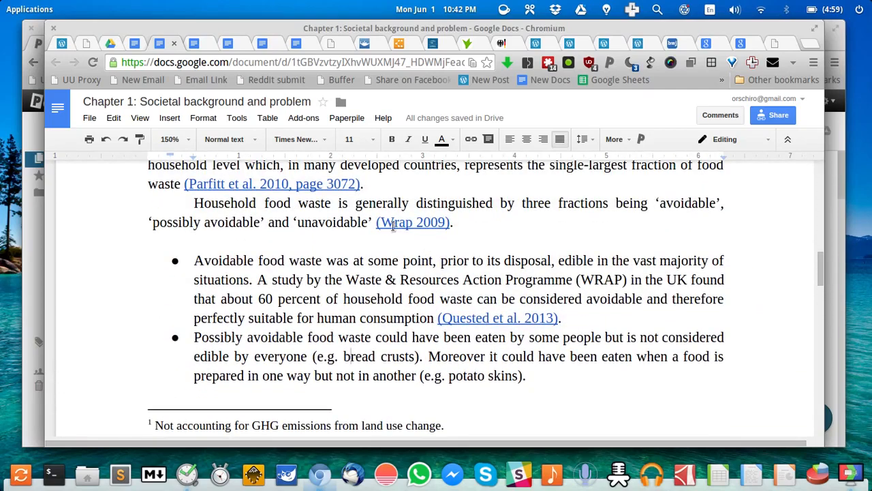
Switch to the Chapter 2: Scientific background and previous studies document and scroll through it
left_click(194, 44)
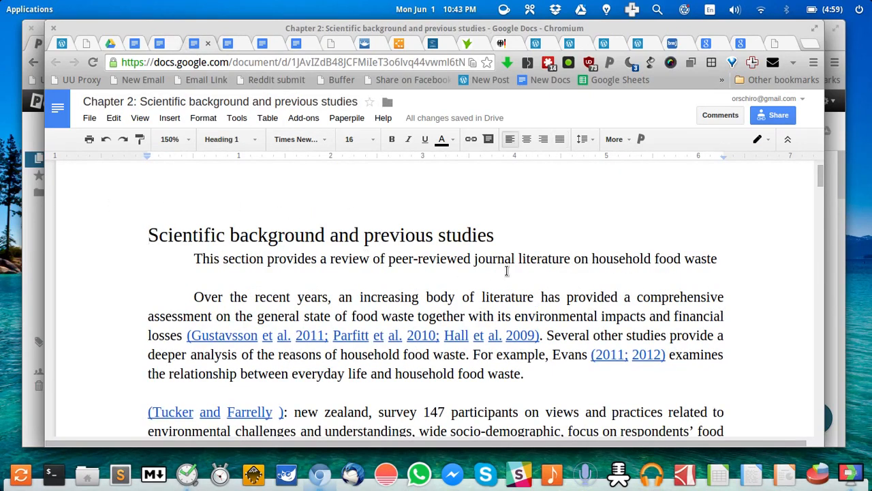
scroll(507, 276, "down", 1)
scroll(508, 276, "down", 5)
scroll(507, 275, "up", 6)
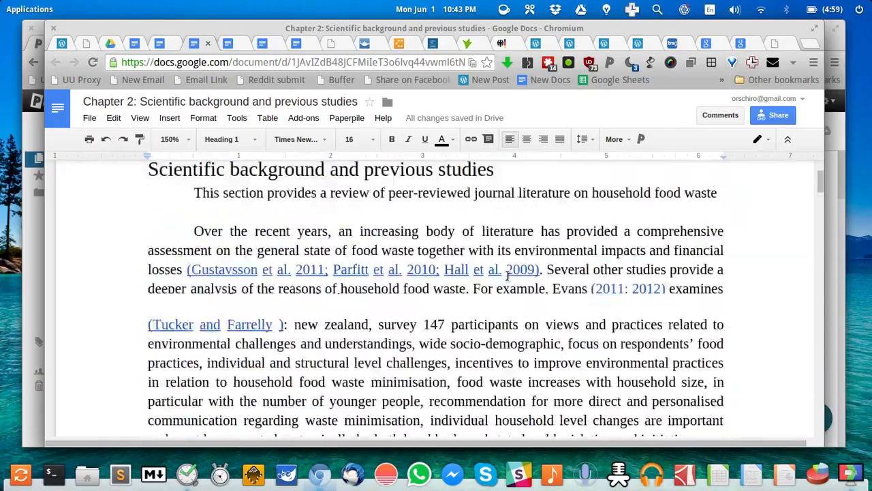
scroll(507, 276, "down", 12)
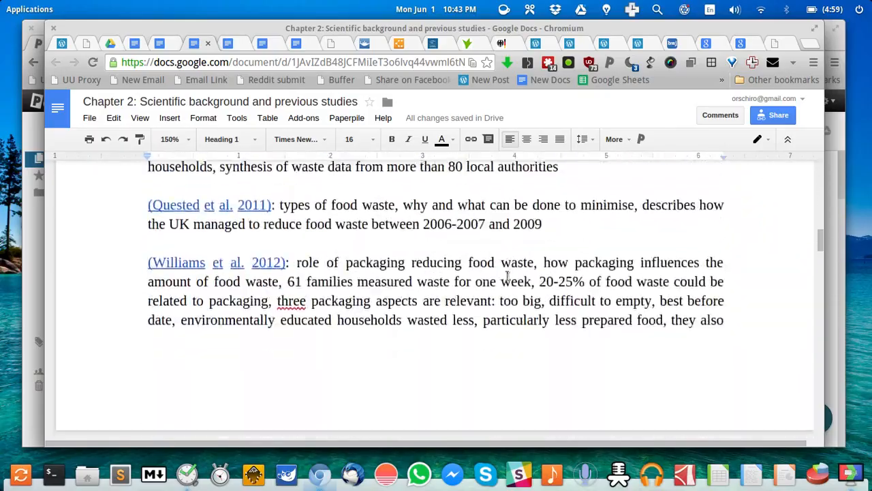
scroll(507, 276, "up", 3)
scroll(396, 274, "down", 3)
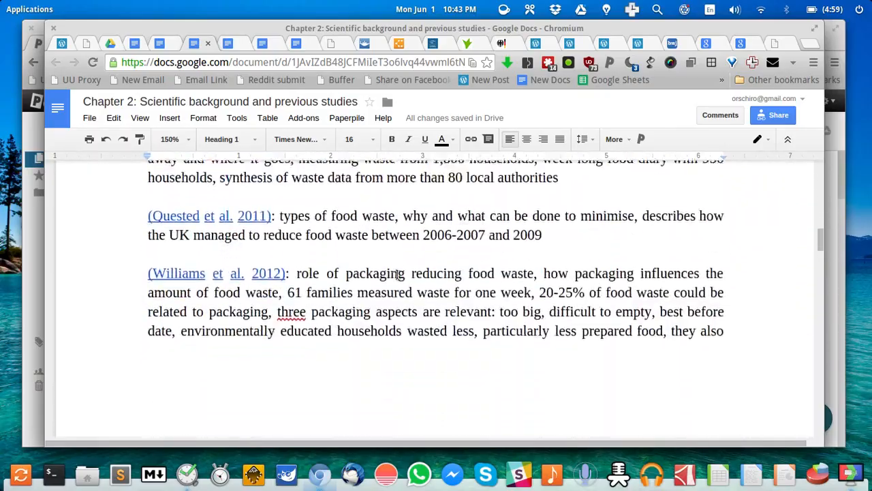
scroll(374, 275, "down", 12)
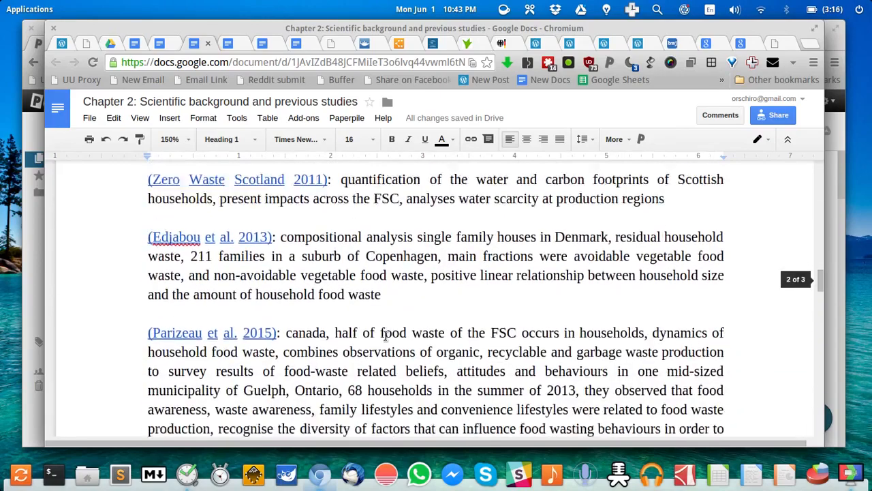
scroll(386, 335, "down", 12)
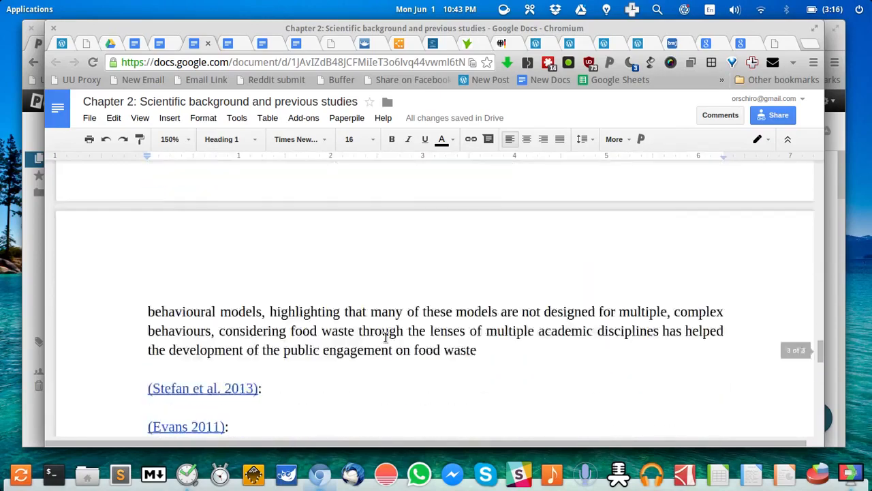
scroll(386, 338, "up", 3)
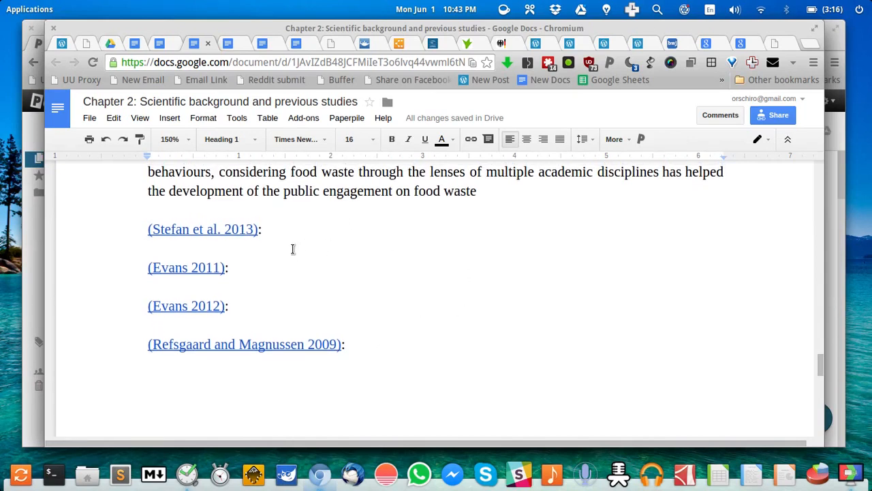
Place the cursor at the end of the (Stefan et al. 2013) entry, then switch to Paperpile
left_click(298, 243)
key("Left")
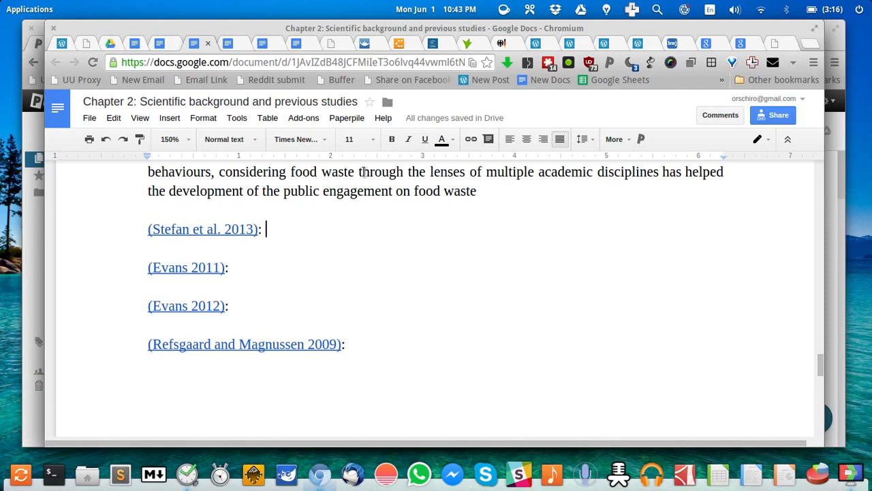
key("alt+Tab")
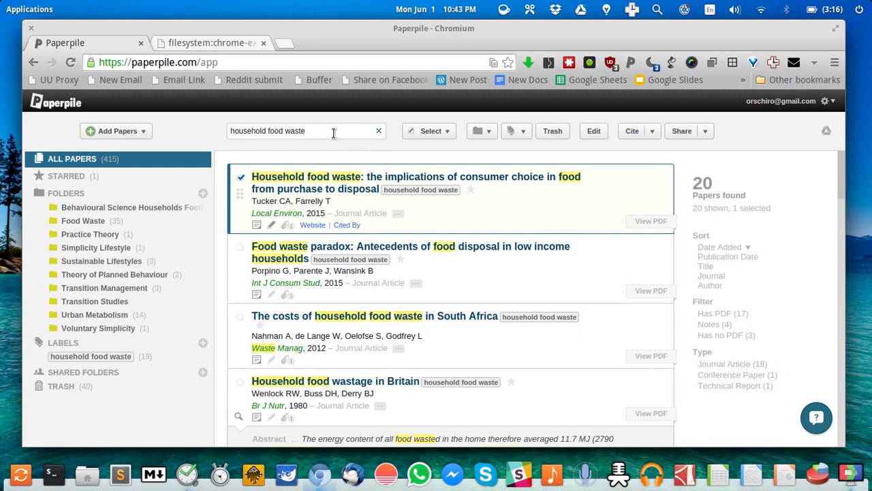
Replace the search with 'stefan 2013', read the paper's abstract, then return to the document
triple_click(333, 133)
key("BackSpace")
type("stefan ")
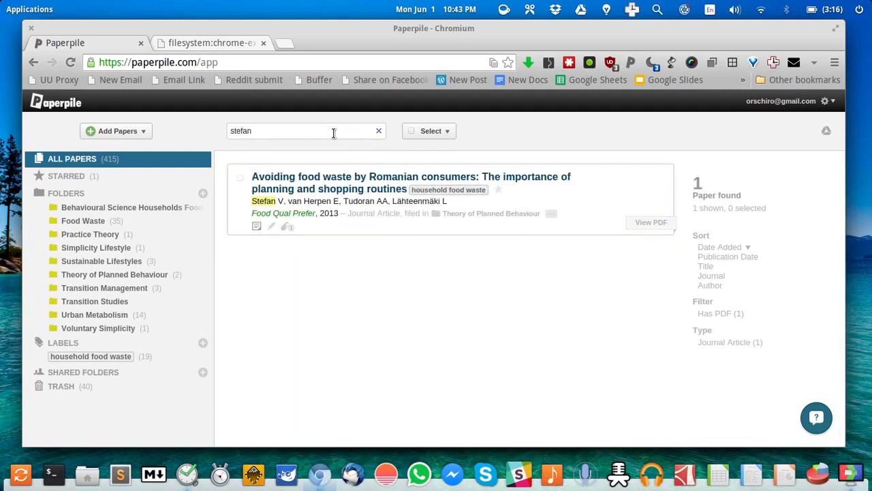
type("2013")
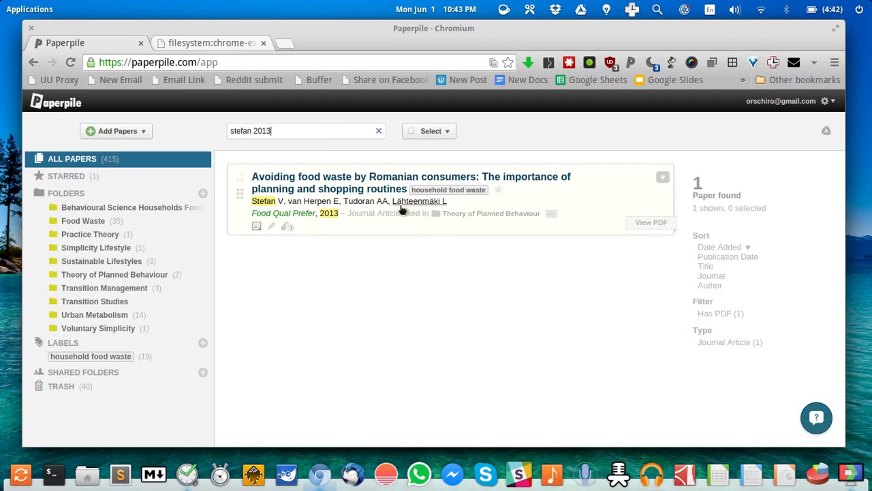
mouse_move(458, 193)
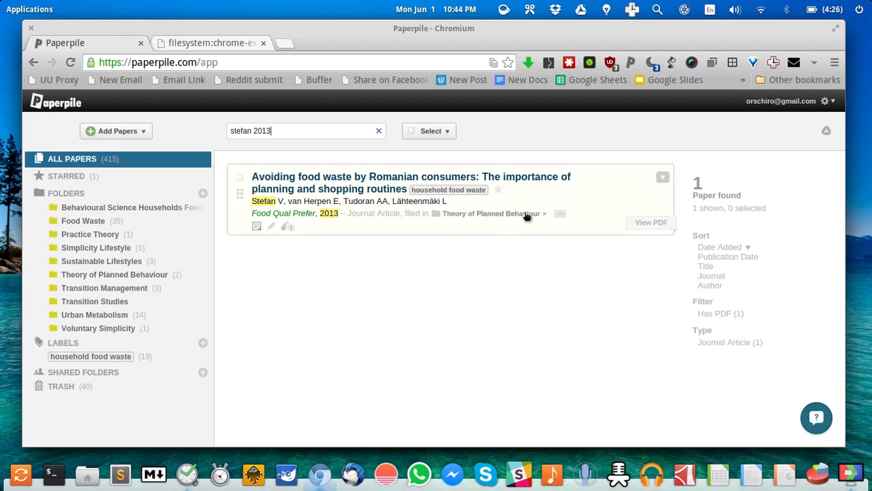
left_click(257, 227)
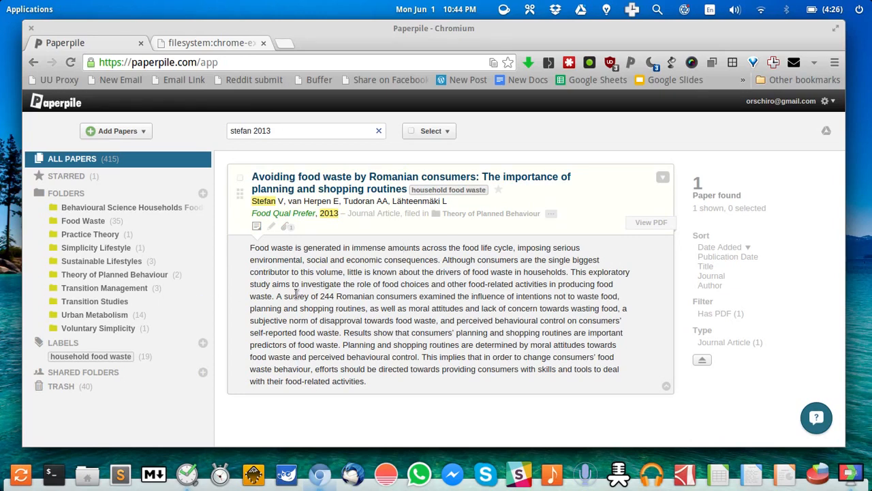
key("alt+Tab")
Write 'survey as method' after the (Stefan et al. 2013) entry
type("surv")
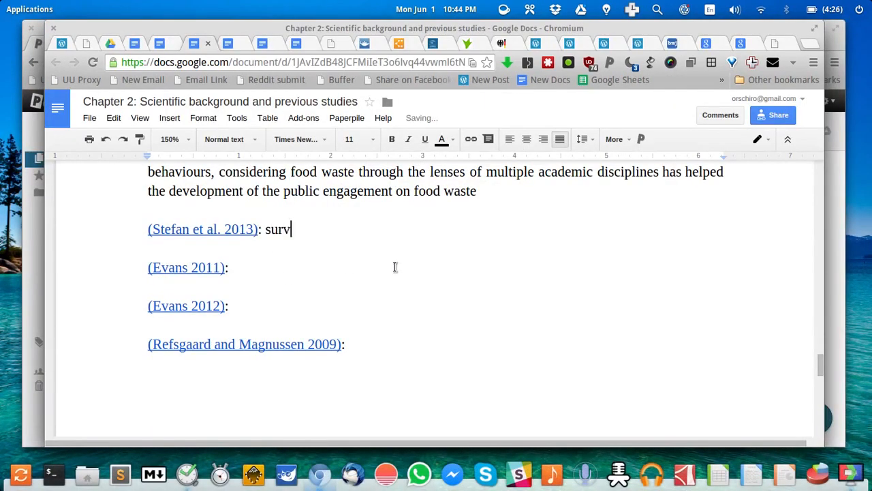
type("ey as metho")
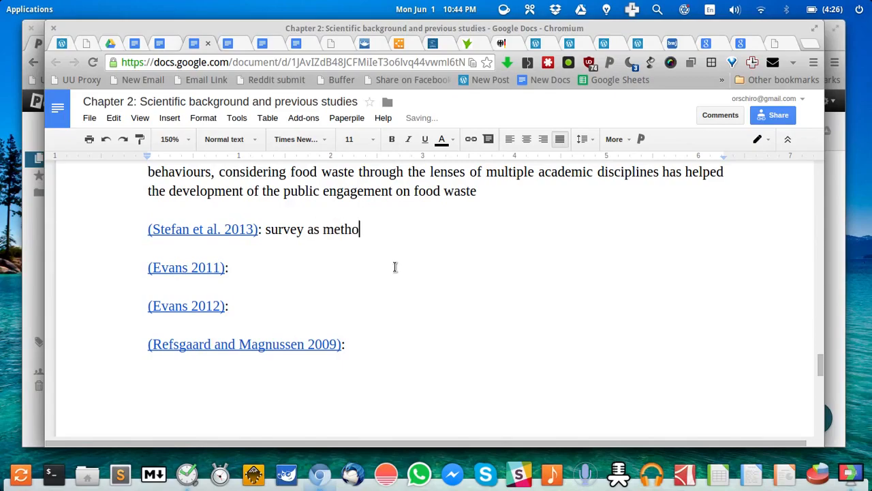
type("d")
scroll(407, 265, "up", 3)
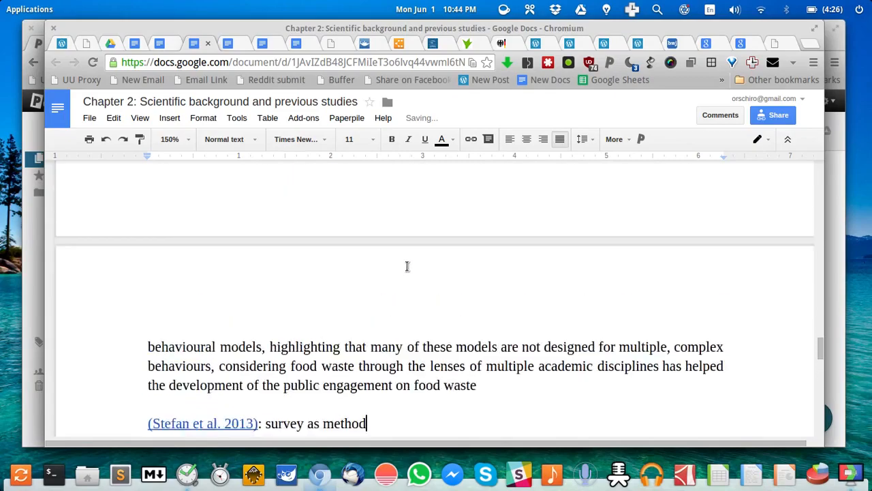
scroll(407, 266, "up", 20)
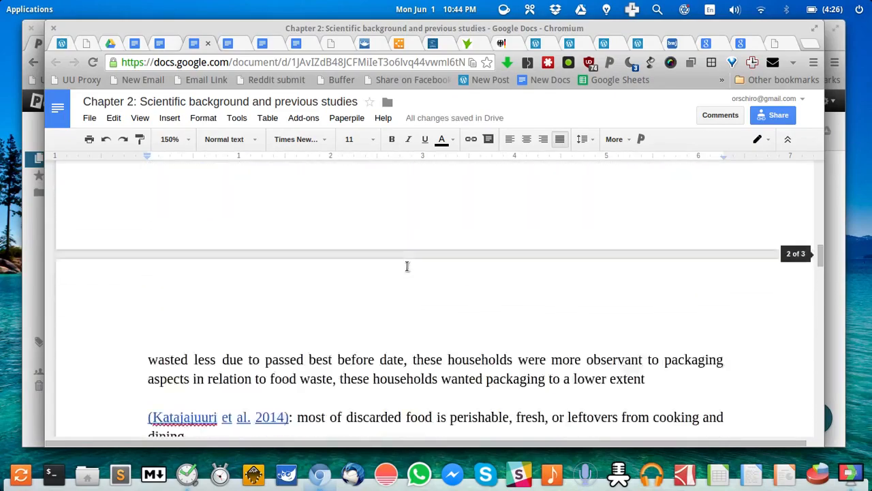
scroll(407, 265, "down", 20)
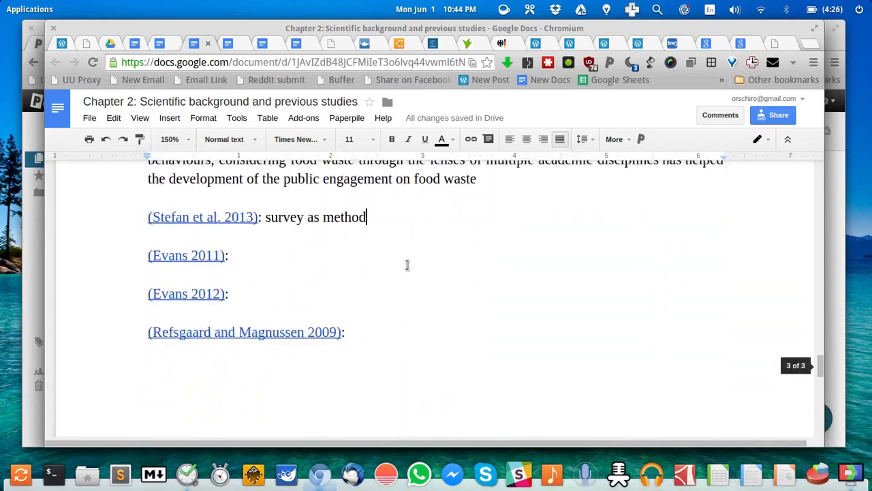
scroll(407, 265, "down", 2)
scroll(407, 265, "up", 1)
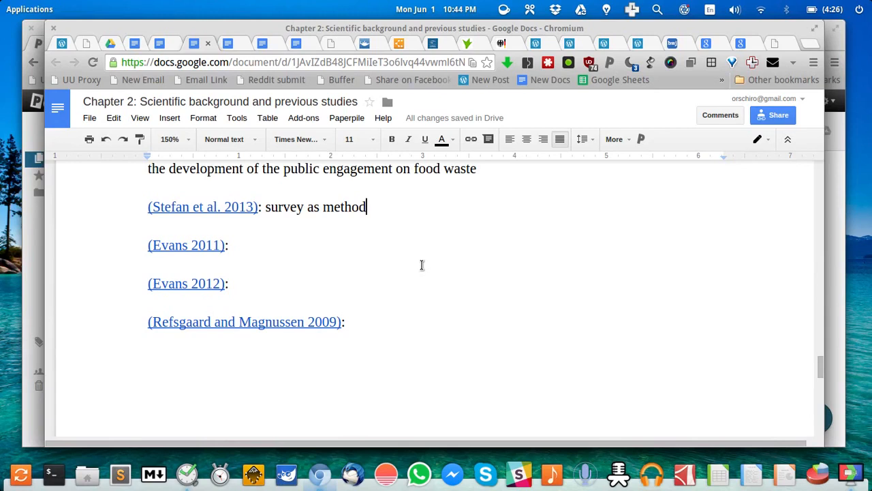
Below Refsgaard and Magnussen 2009, add 'This is my statement to be backed up by a reference of Stefan'
left_click(384, 339)
key("Return")
key("Return")
type("This is my state")
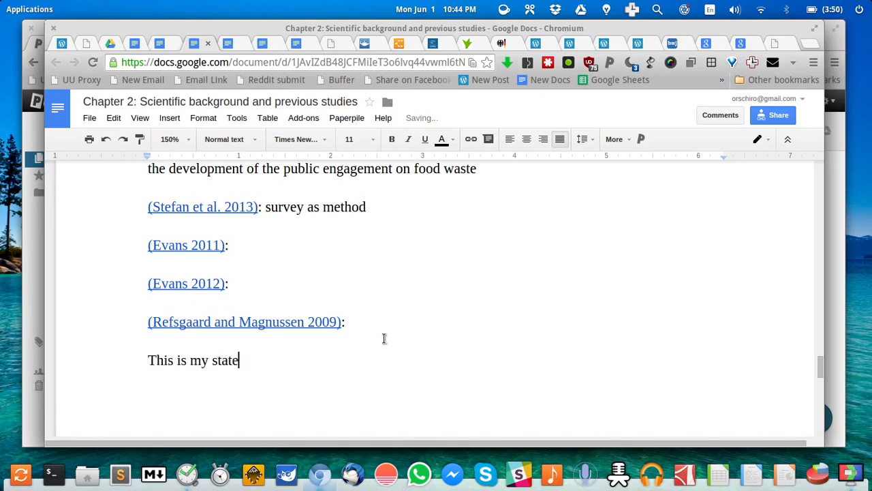
type("ment to be backe")
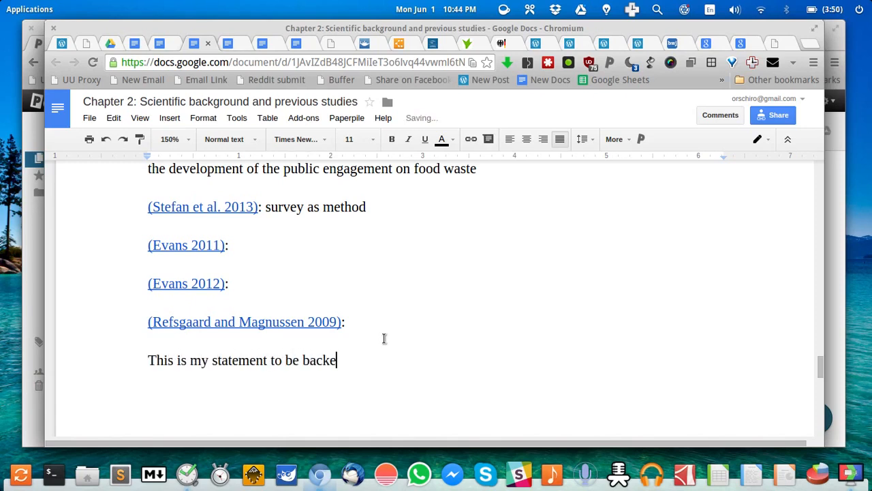
type("d up by a refere")
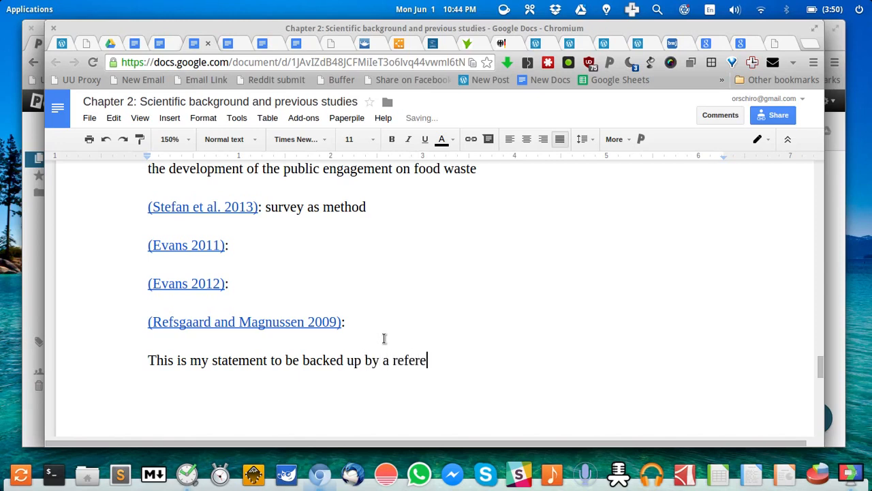
type("nce of Ste")
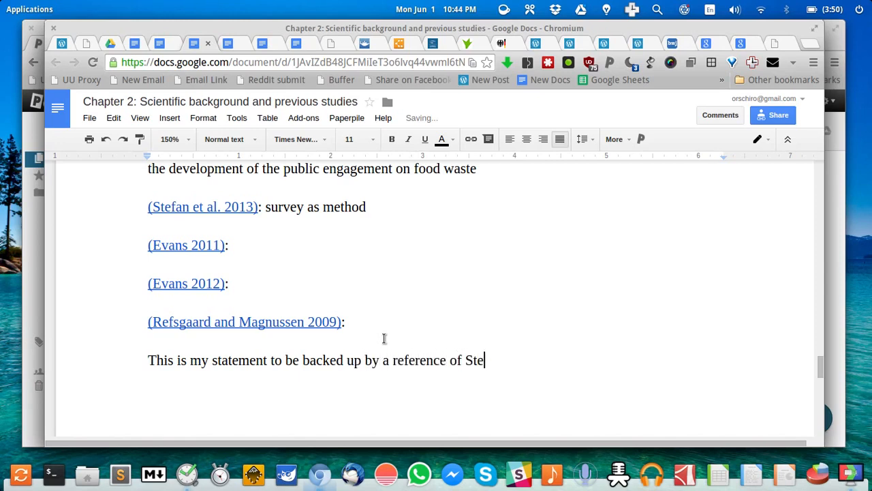
type("fan")
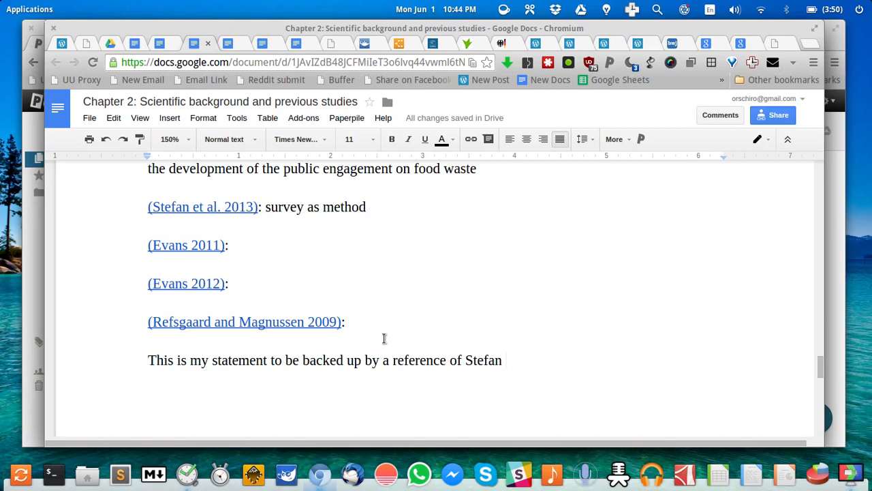
key("ctrl+alt+p")
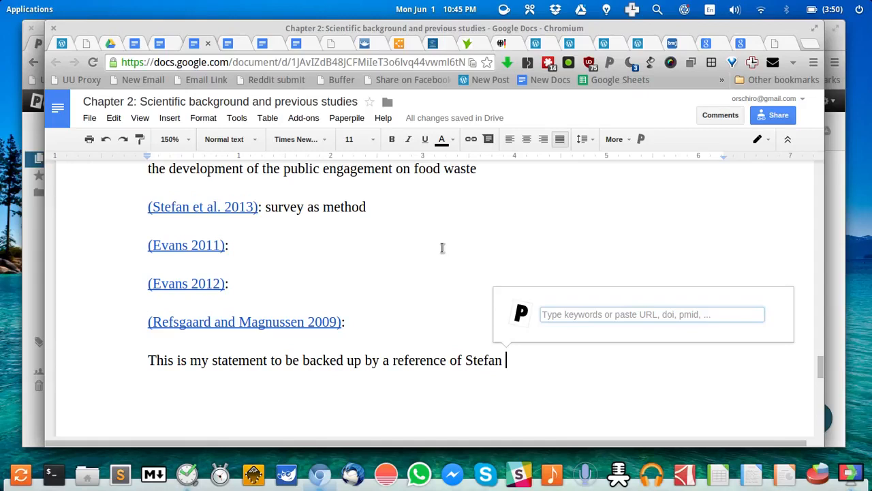
Pick Stefan et al. 2013 in the citation search and set the cited page to 32
type("stefa")
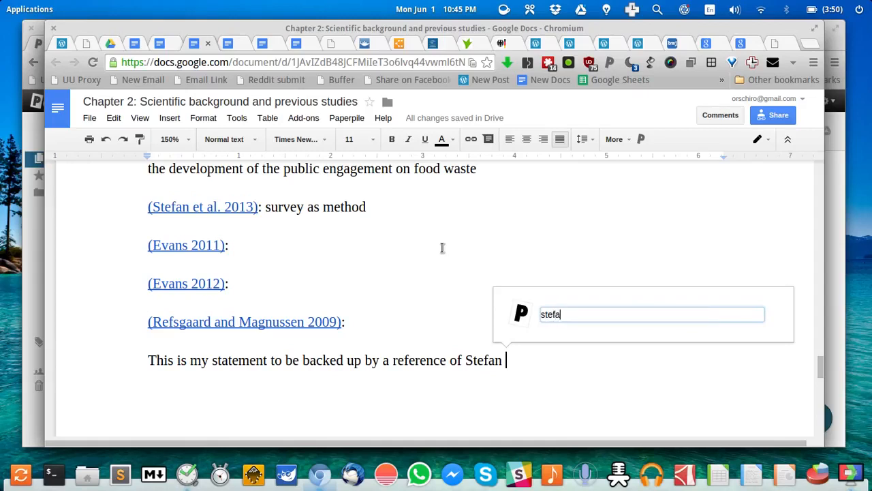
type("n 2013")
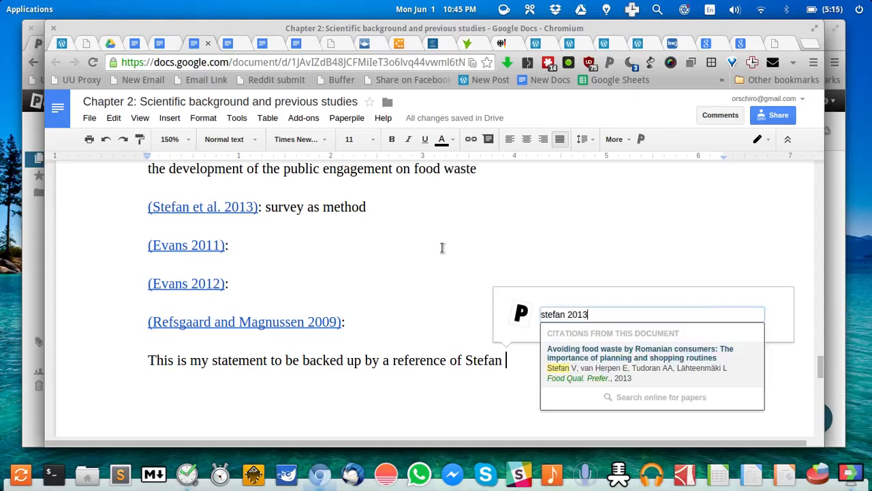
key("Return")
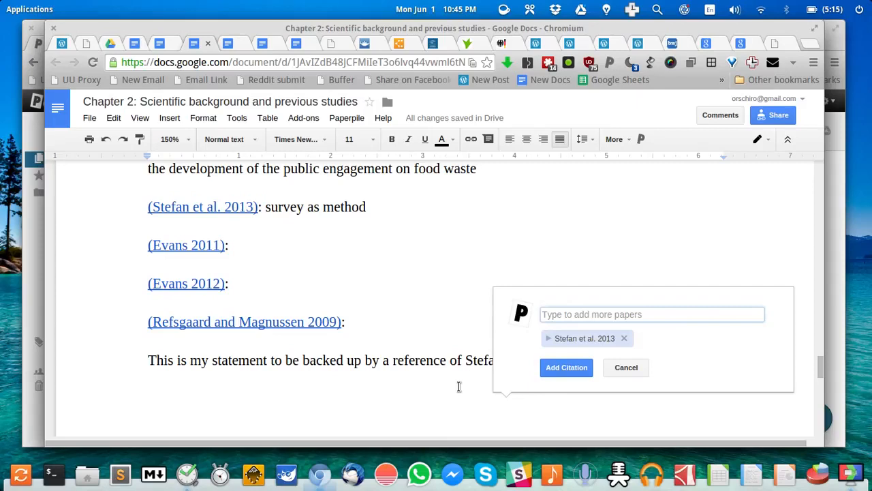
left_click(571, 338)
scroll(616, 353, "down", 2)
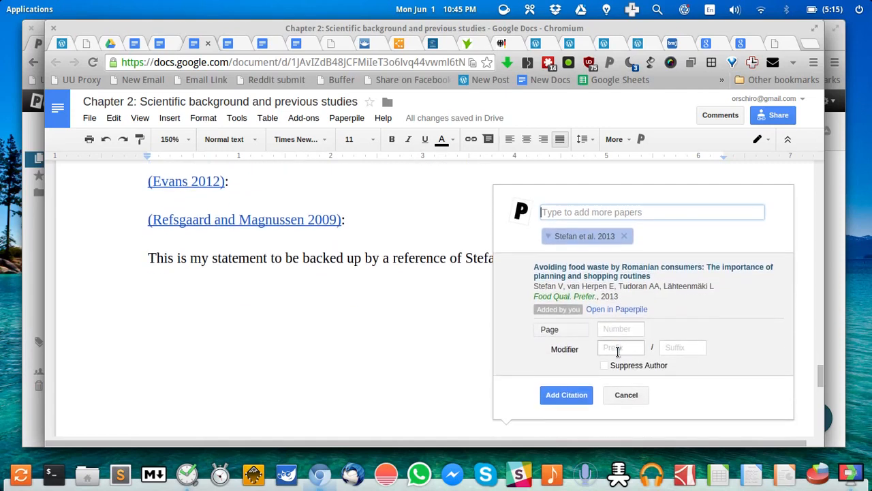
left_click(629, 329)
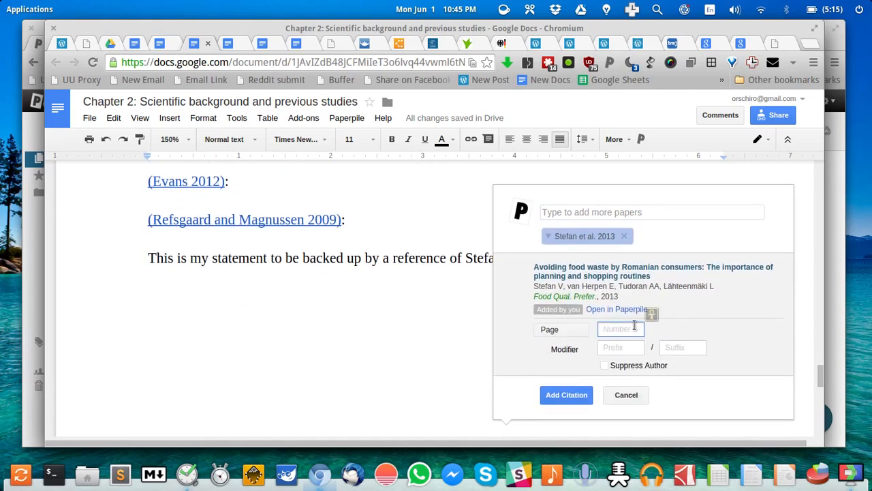
type("45")
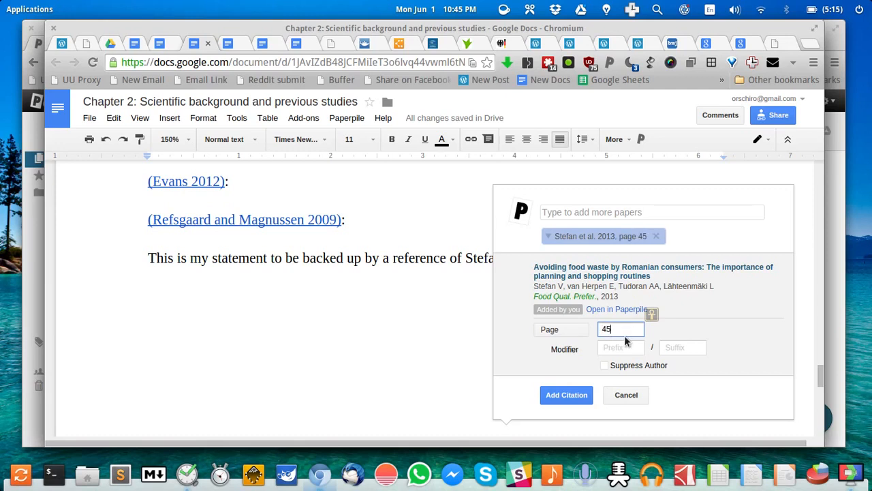
key("BackSpace")
key("BackSpace")
type("p")
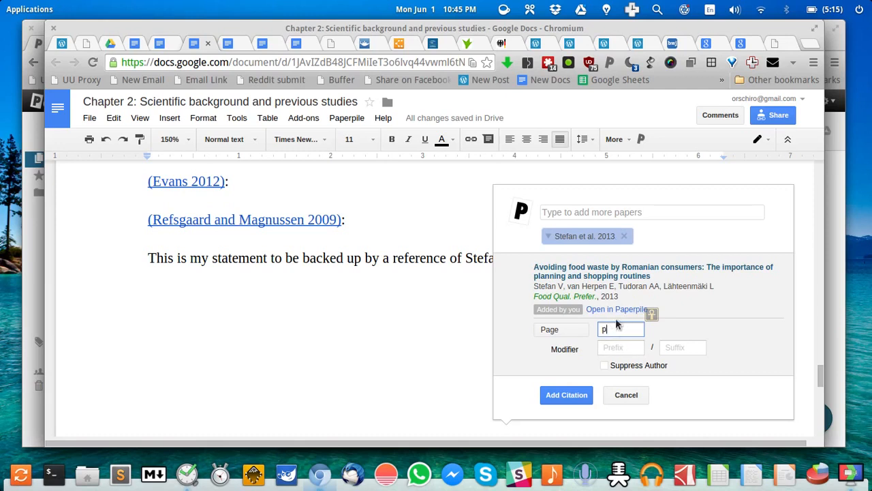
key("BackSpace")
type("32")
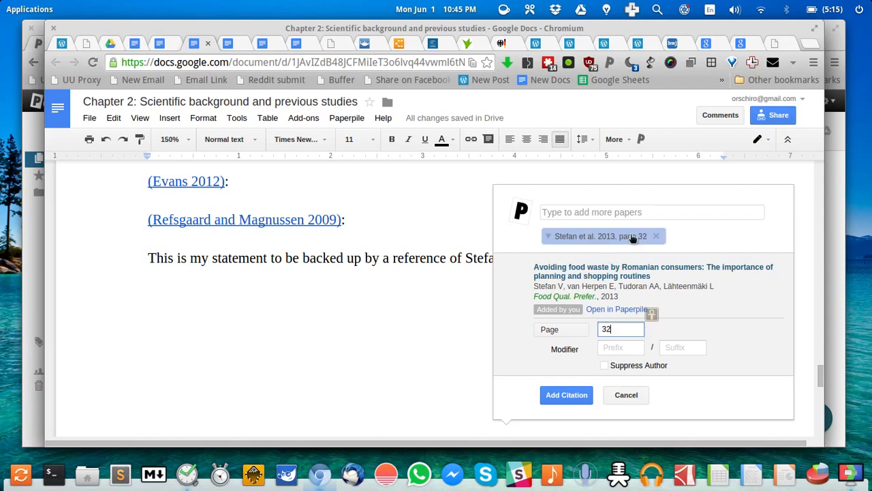
Add prefix 'see' and suffix 'example', suppress the author, and insert the citation
left_click(619, 348)
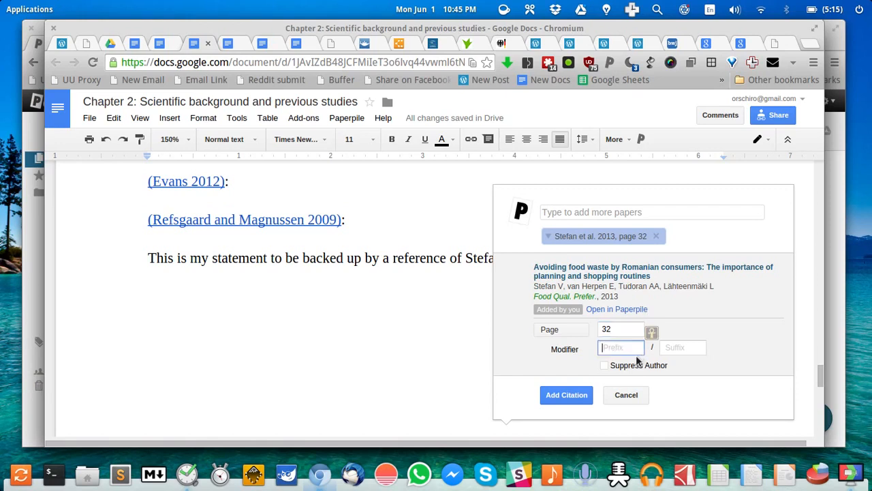
type("see")
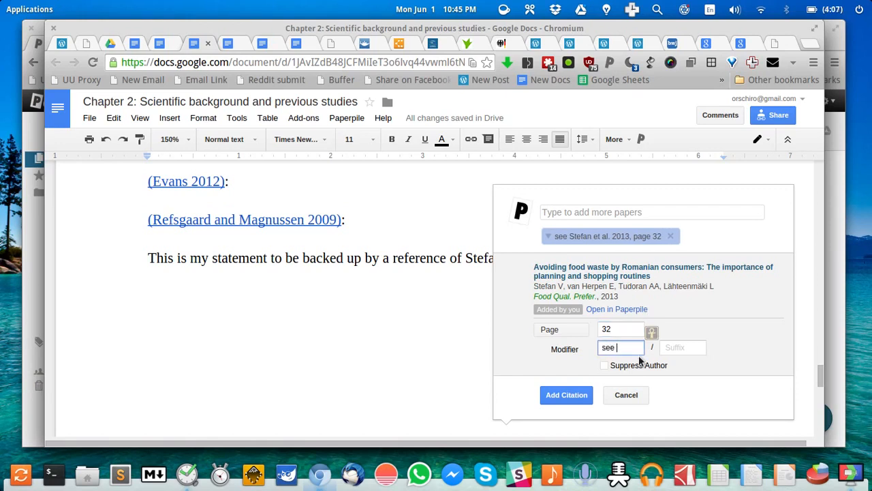
left_click(678, 349)
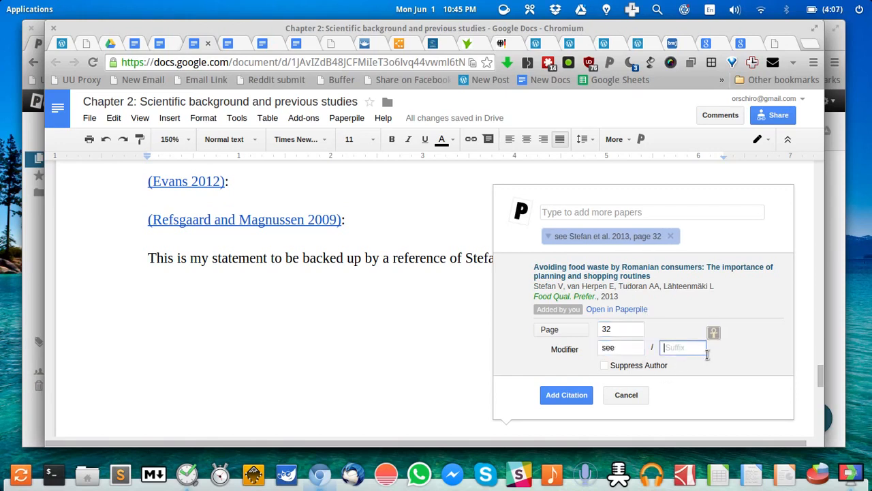
type("example")
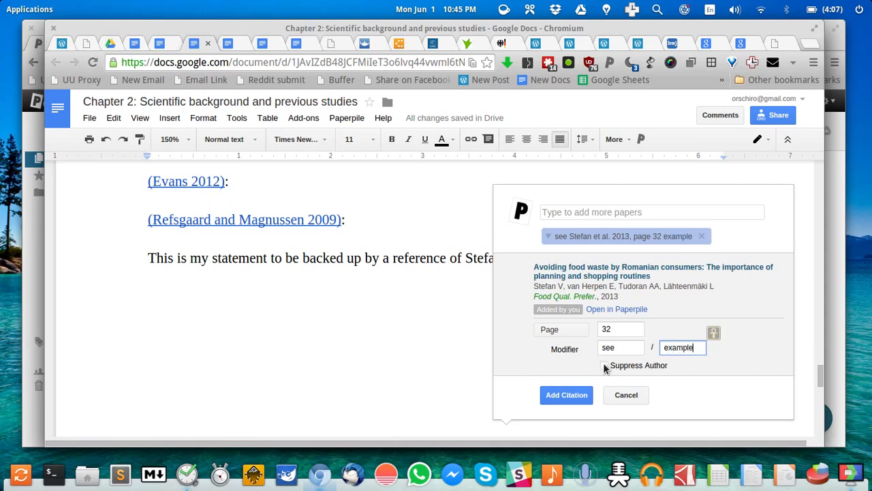
left_click(605, 365)
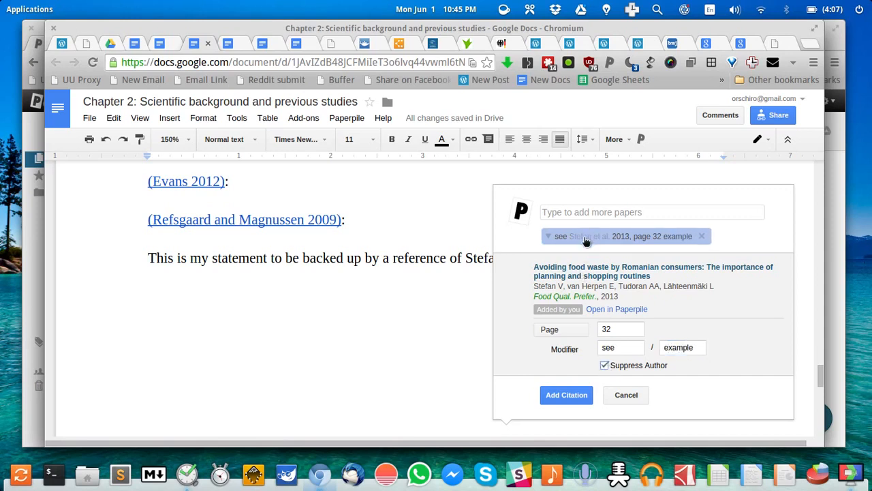
left_click(566, 396)
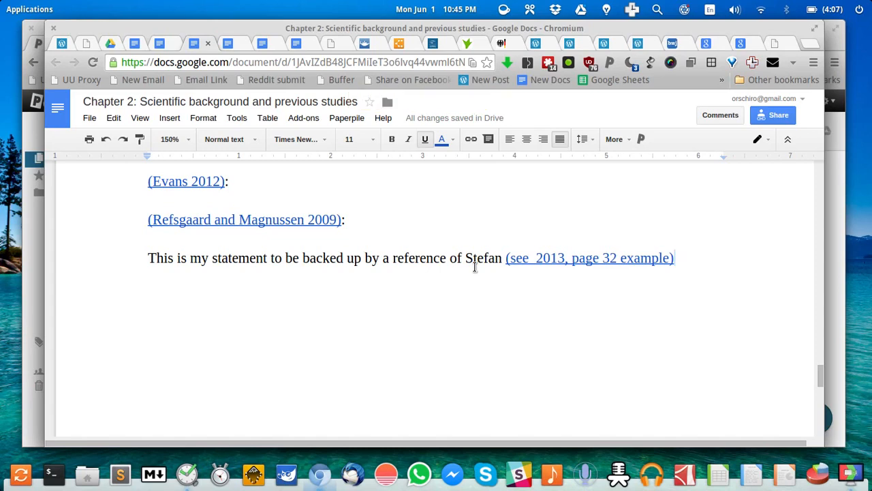
scroll(409, 276, "up", 10)
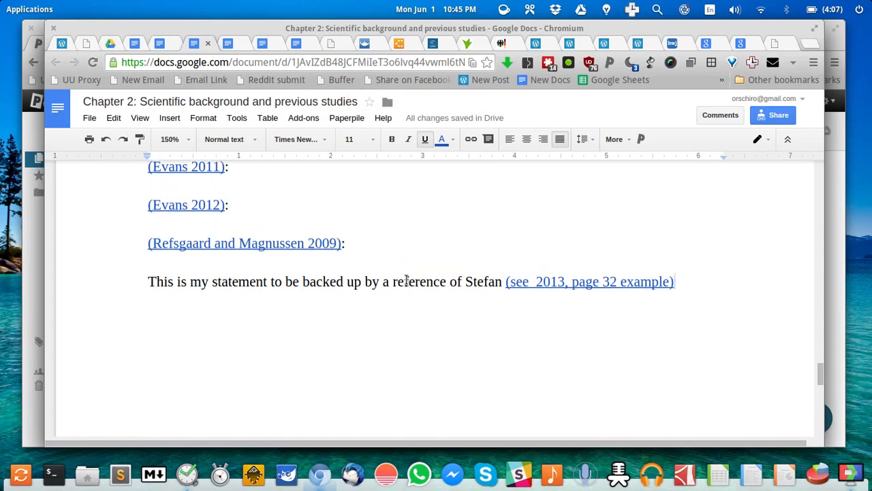
scroll(407, 280, "up", 10)
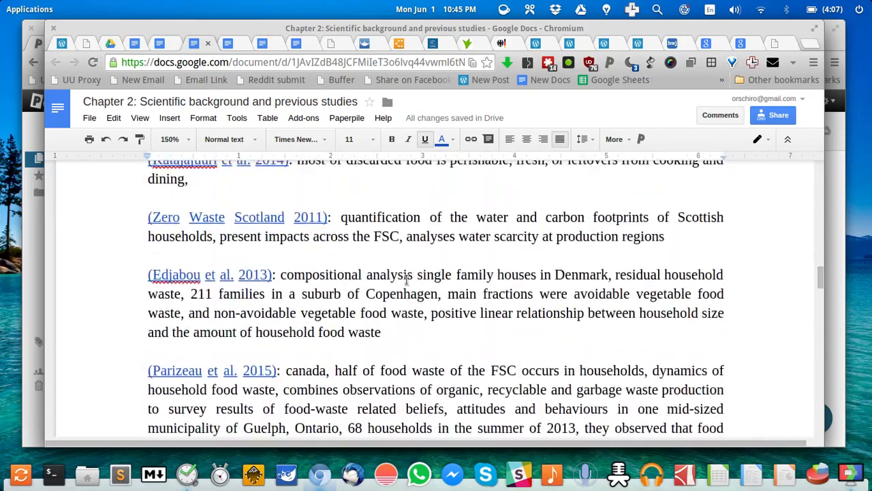
scroll(407, 279, "down", 4)
scroll(407, 279, "down", 10)
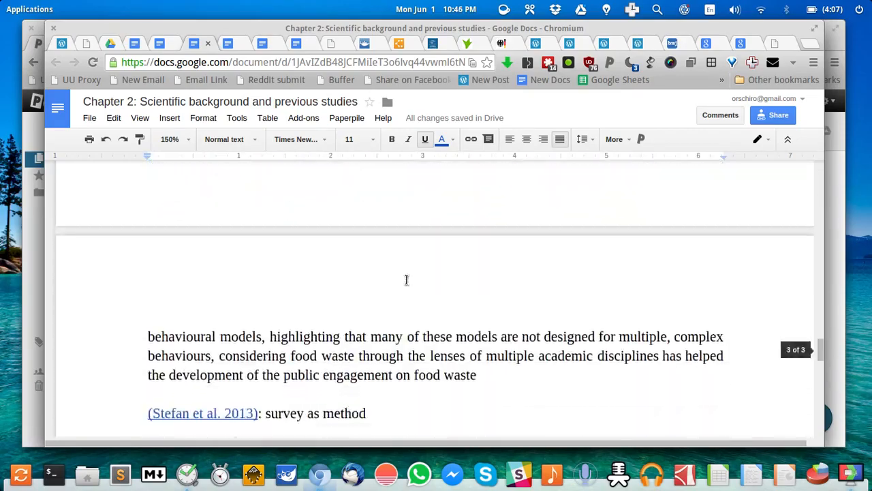
scroll(406, 280, "down", 3)
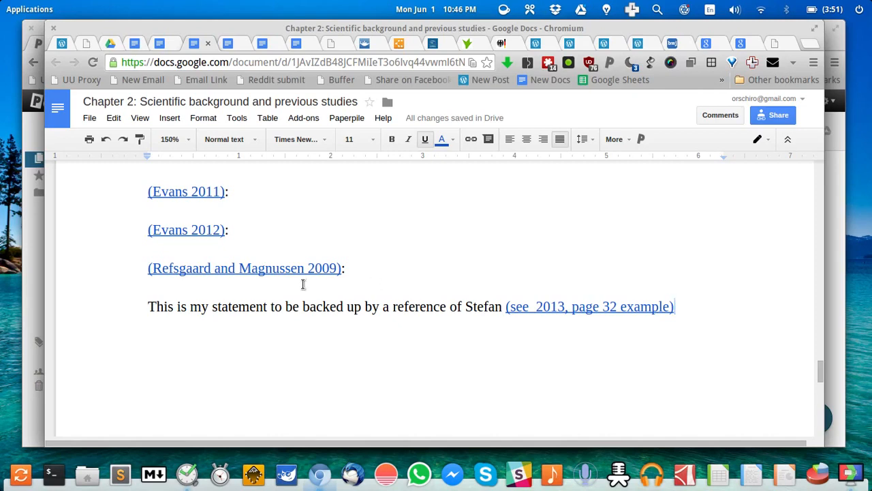
scroll(310, 286, "up", 2)
scroll(310, 286, "up", 7)
scroll(310, 286, "down", 4)
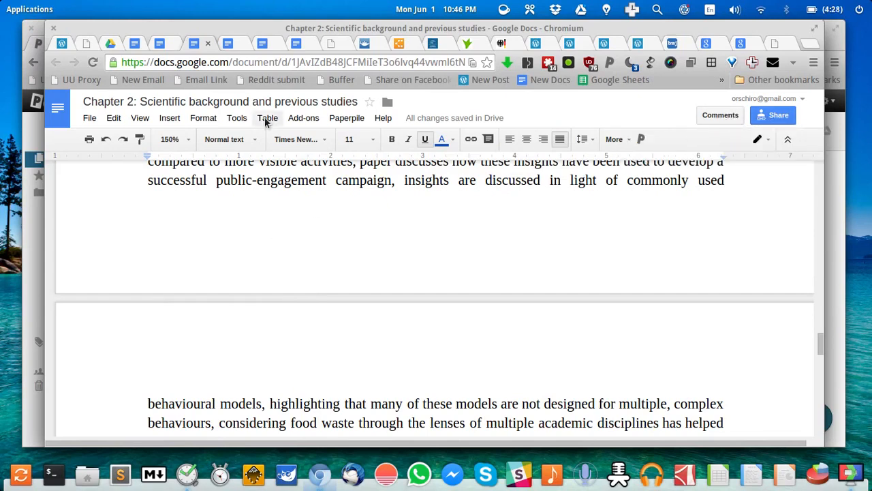
Reload the 'My master's thesis' blog post and scroll down to its Thesis chapters list
left_click(60, 44)
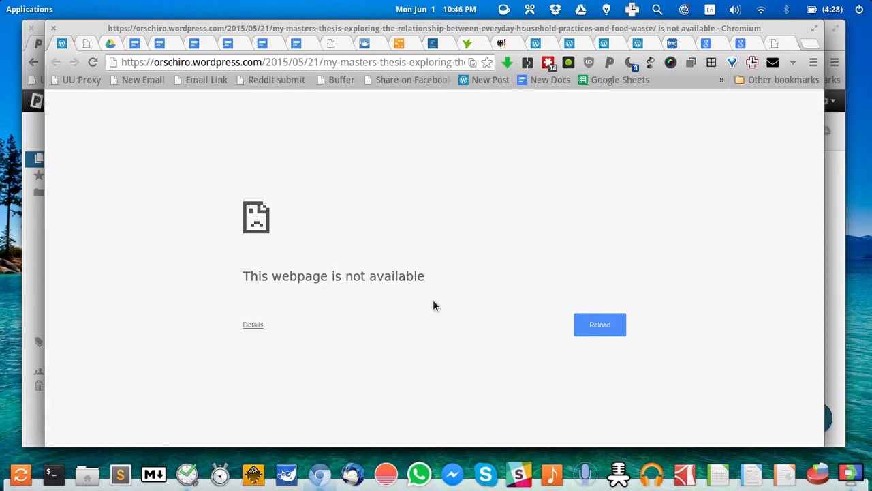
left_click(609, 320)
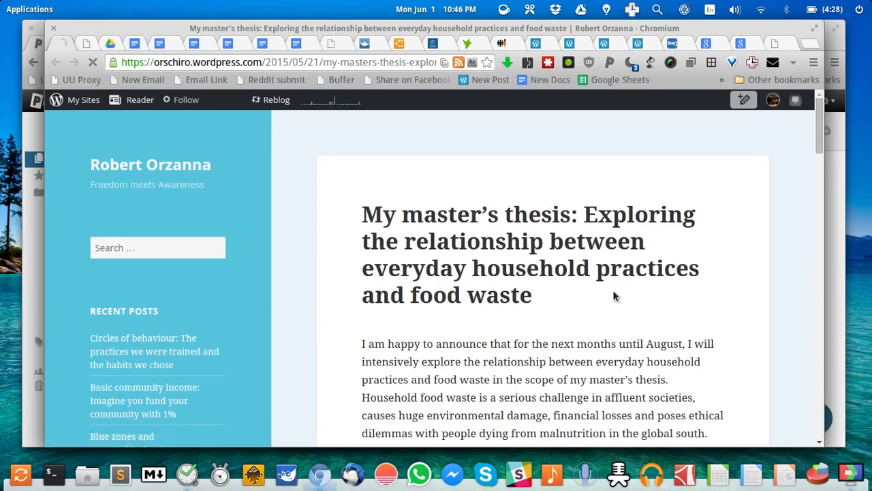
scroll(568, 304, "down", 1)
scroll(568, 309, "down", 5)
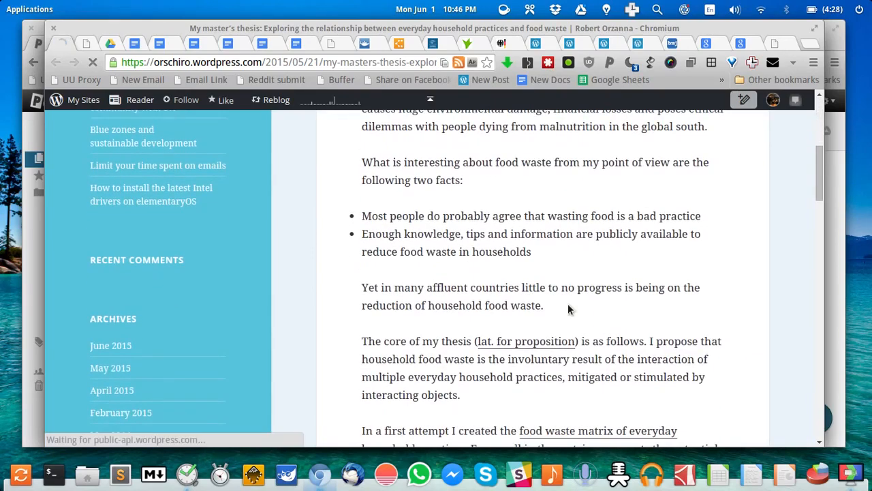
scroll(568, 309, "down", 10)
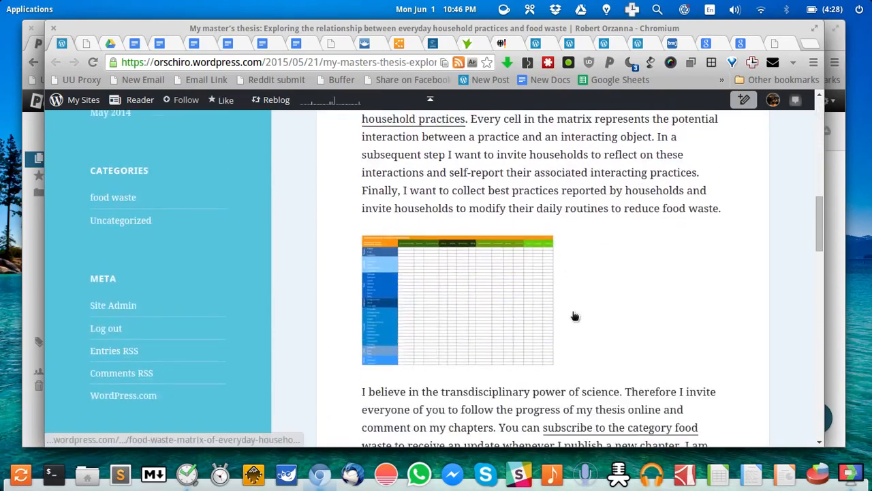
scroll(572, 317, "down", 2)
scroll(572, 317, "up", 5)
scroll(572, 317, "down", 2)
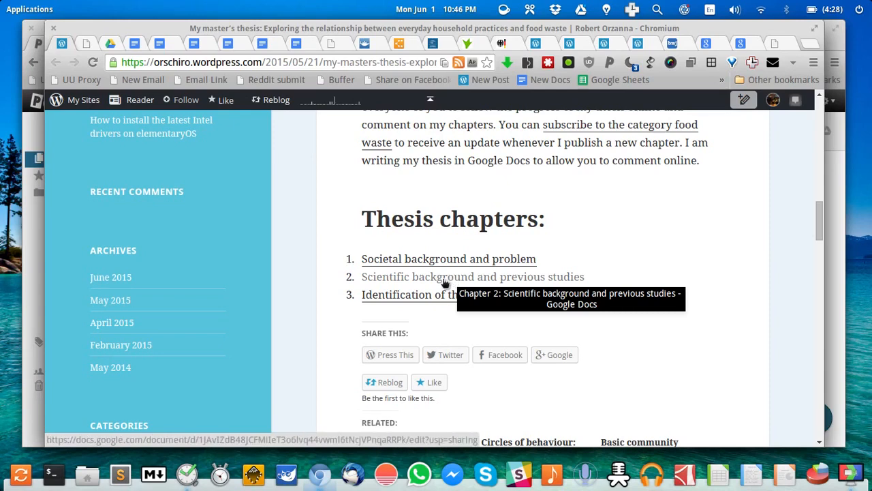
left_click(229, 44)
Look over the Chapter 3 and Chapter 4 documents, then scroll Chapter 1 down to Table X
scroll(237, 203, "down", 10)
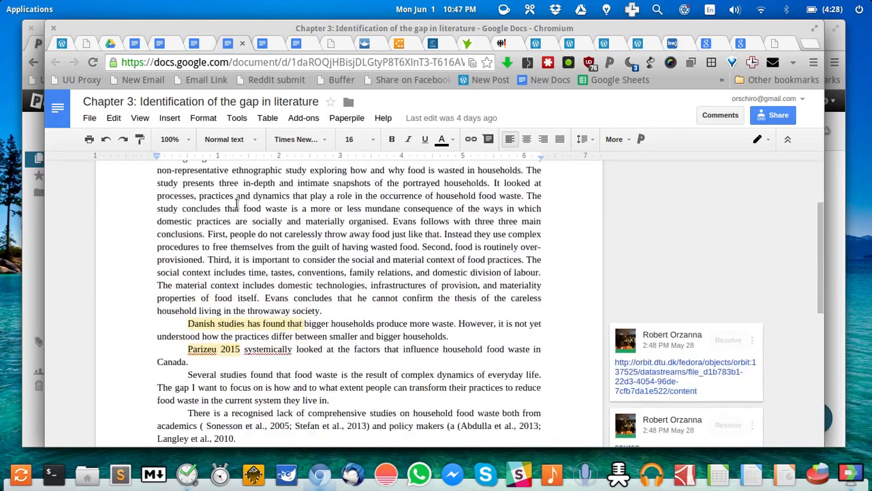
key("ctrl+Home")
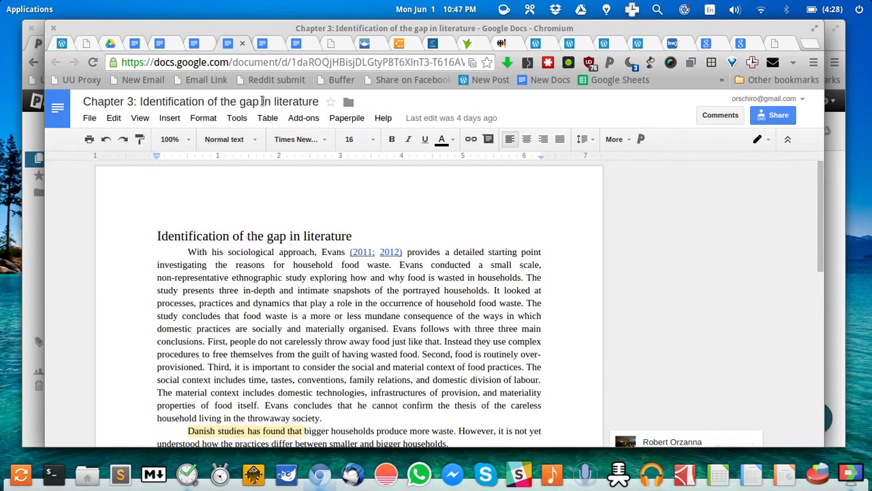
left_click(384, 232)
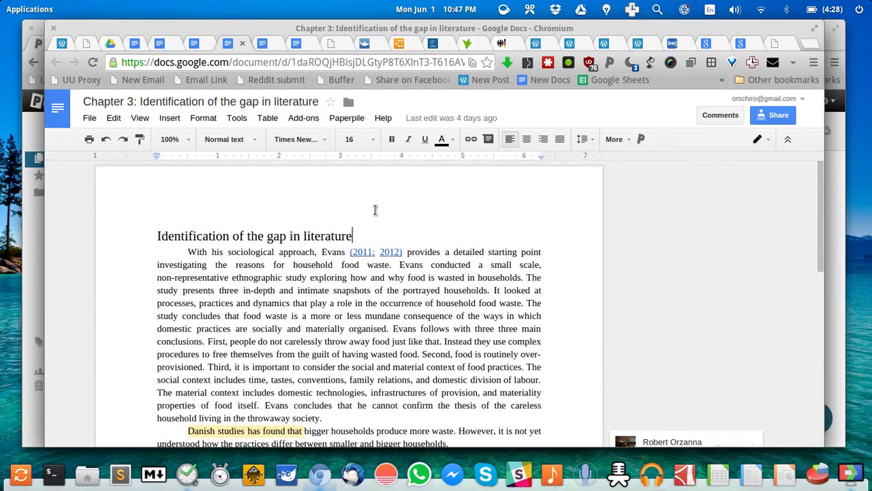
left_click(264, 45)
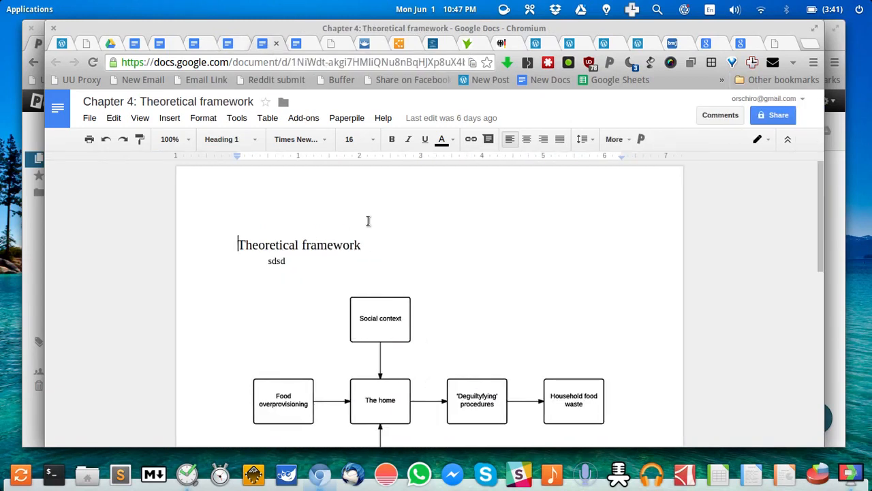
left_click(159, 44)
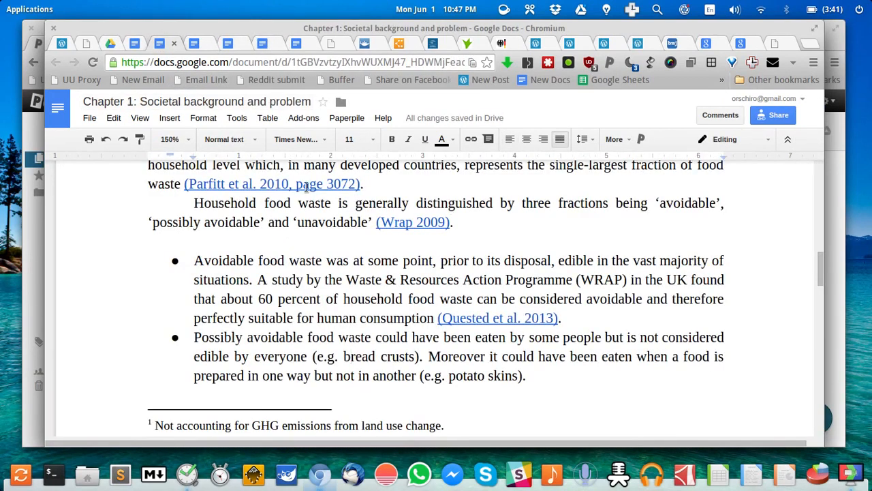
scroll(419, 287, "down", 5)
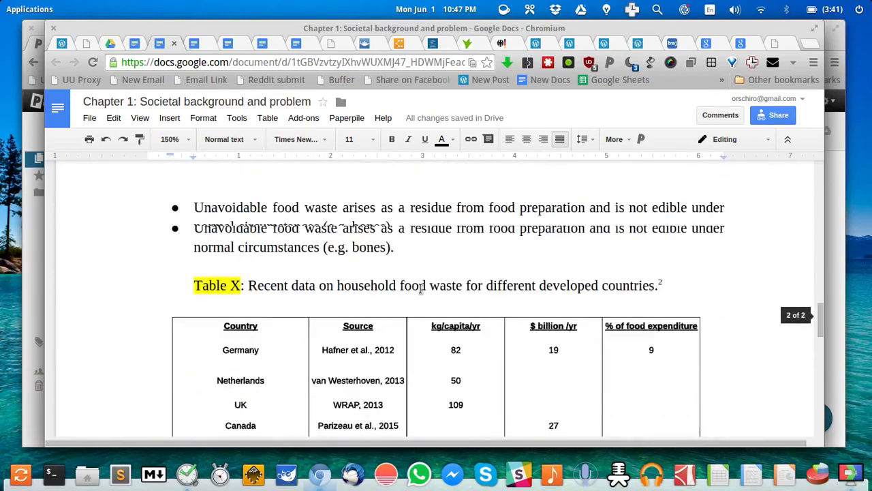
scroll(420, 289, "down", 2)
scroll(421, 289, "up", 2)
scroll(421, 289, "down", 2)
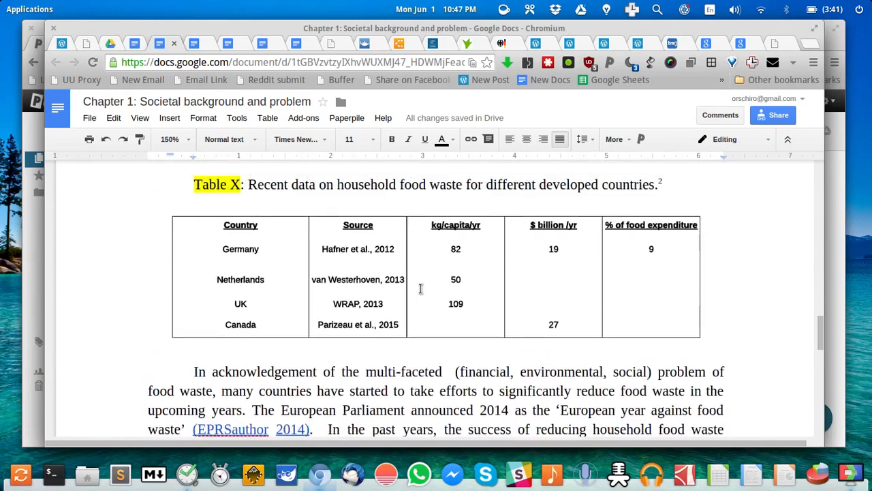
scroll(421, 289, "up", 1)
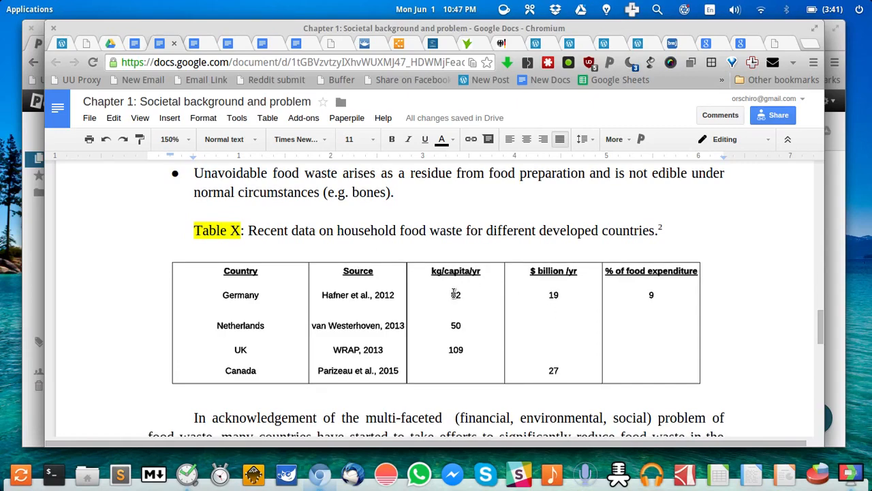
Browse the Tools and Table menus, then select the Table X image
scroll(455, 294, "down", 2)
scroll(455, 294, "up", 1)
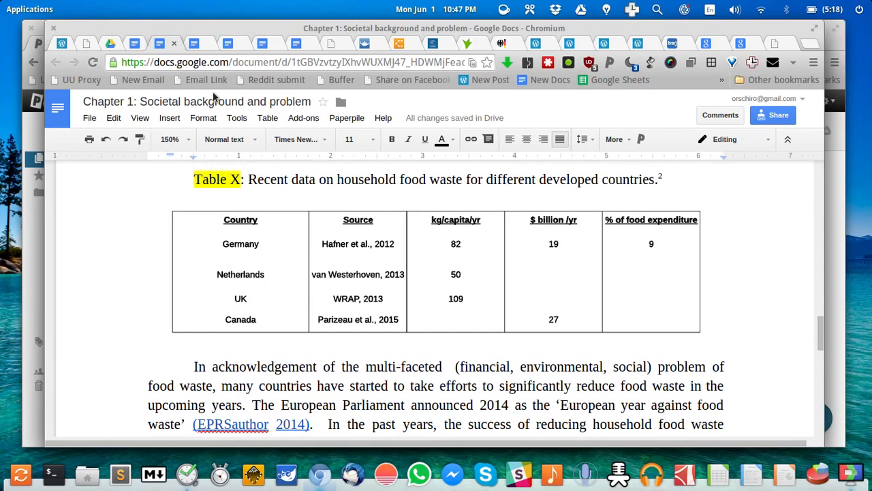
left_click(237, 118)
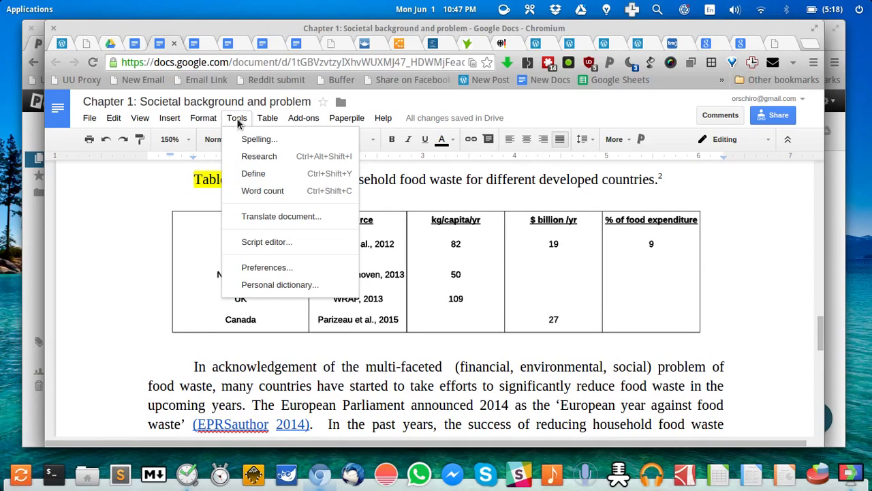
left_click(237, 118)
left_click(271, 120)
left_click(271, 120)
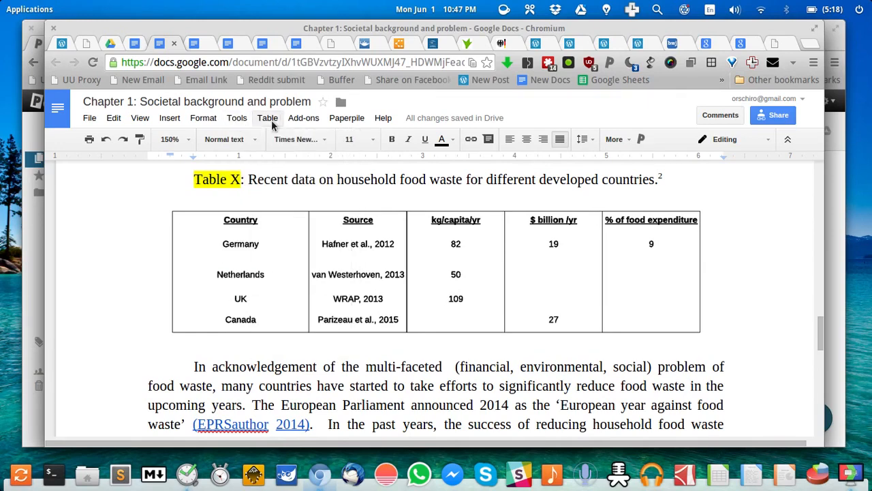
left_click(377, 243)
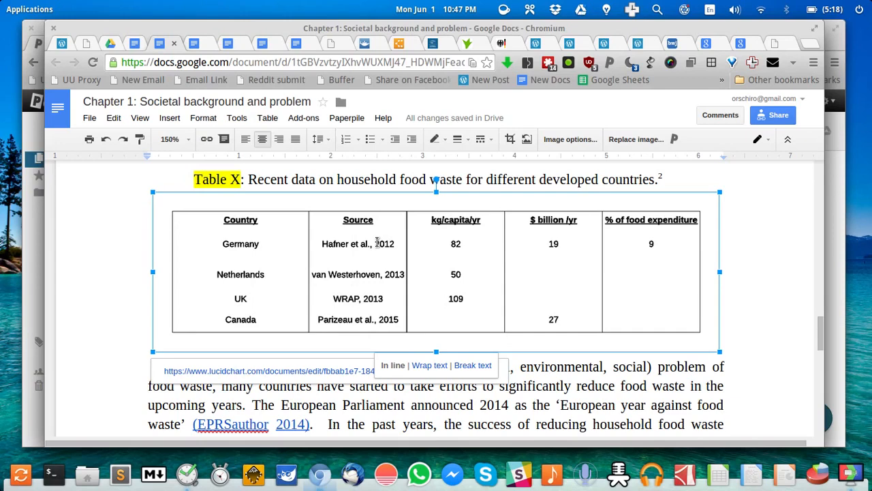
Look through the installed add-ons list, then close it and deselect the Table X image
left_click(304, 119)
mouse_move(331, 141)
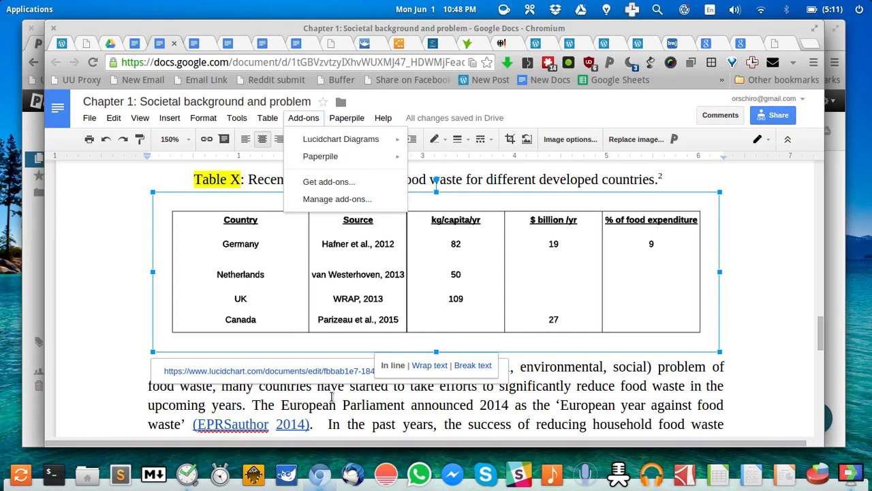
left_click(332, 397)
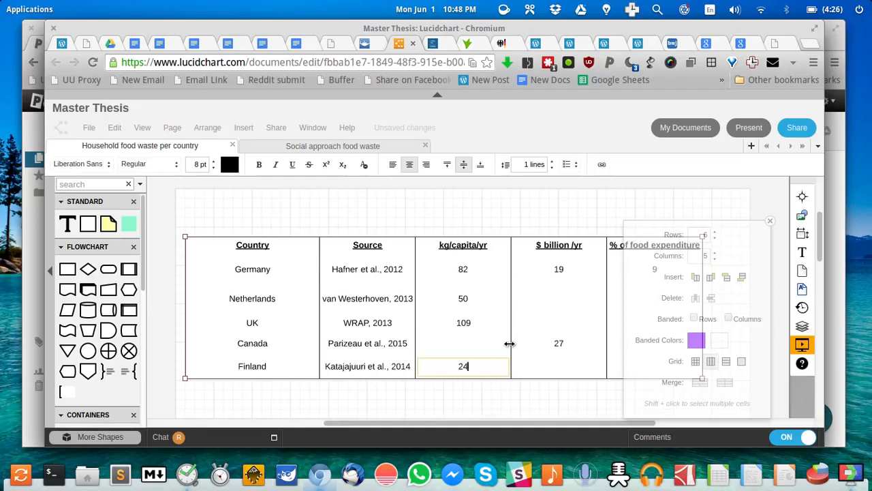
Change Finland's kg/capita/yr cell in Lucidchart to 24 and return to the Google Docs chapter
key("BackSpace")
left_click(343, 205)
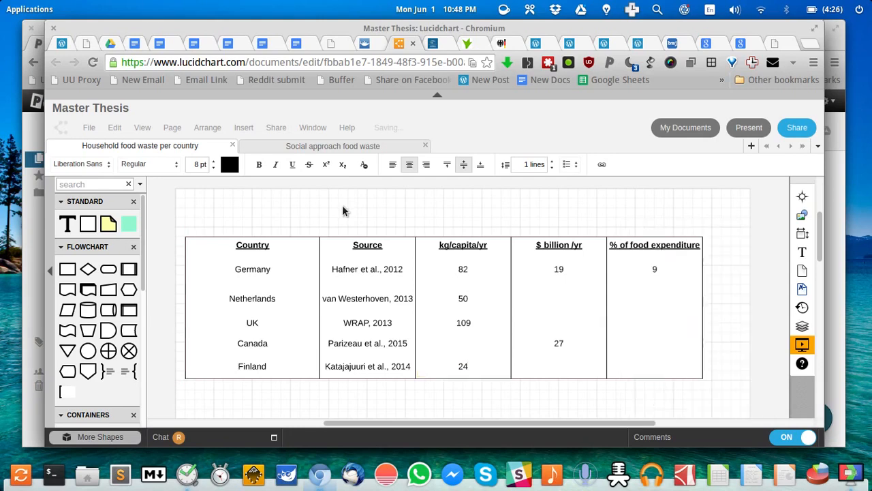
key("ctrl+5")
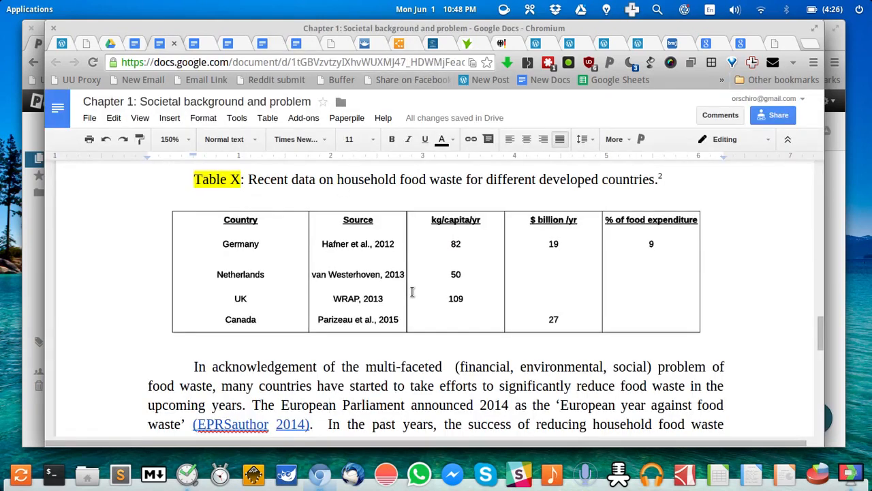
Run Update Inserted Diagrams so Table X shows Finland at 24, then go back to Lucidchart
left_click(276, 119)
mouse_move(303, 121)
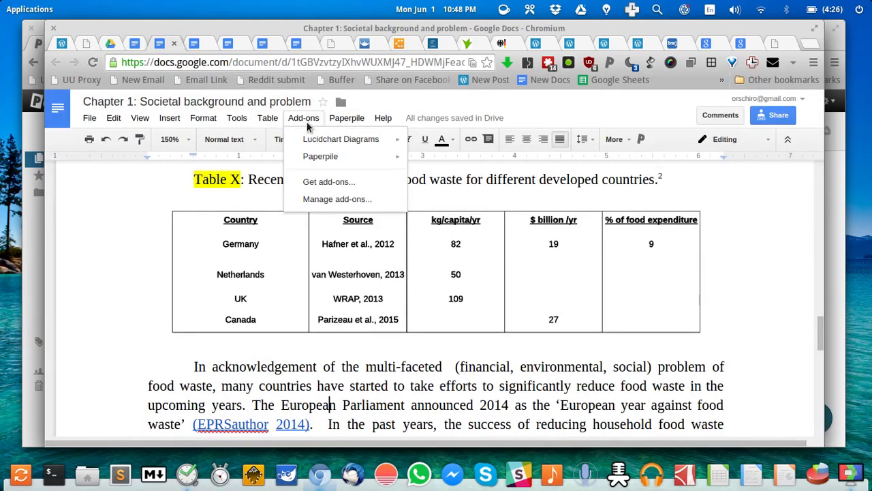
mouse_move(327, 140)
left_click(451, 161)
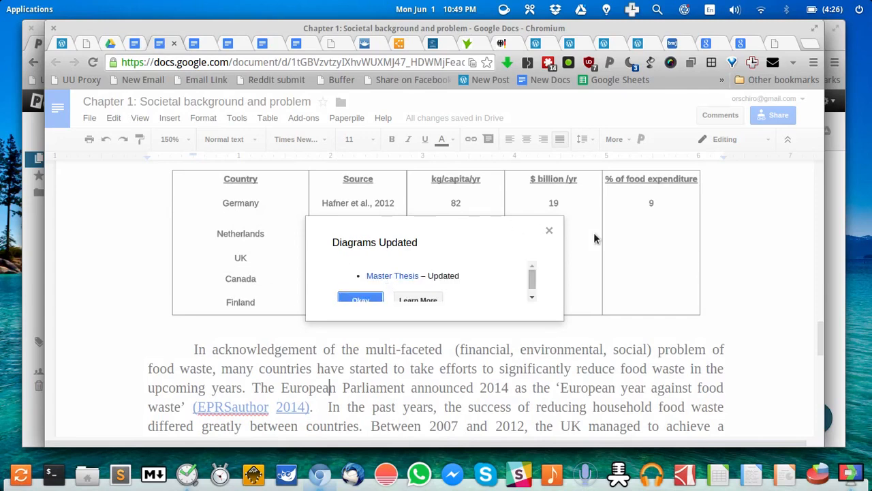
left_click(550, 231)
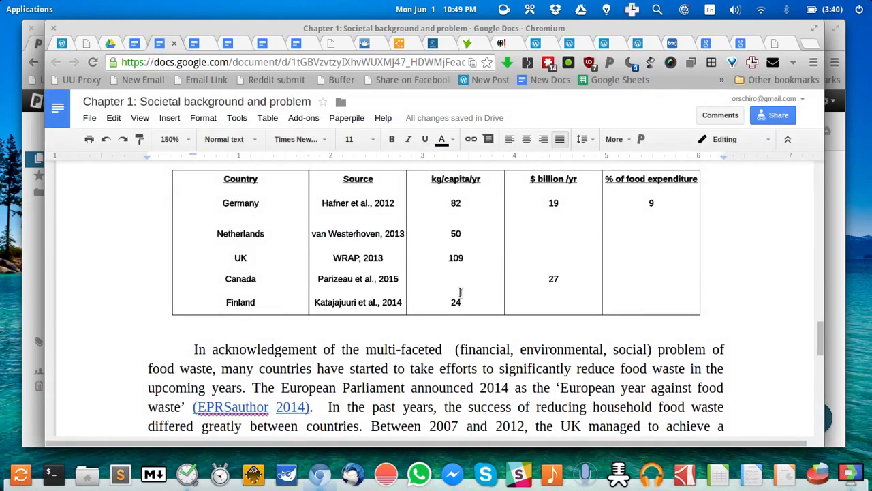
key("ctrl+Tab")
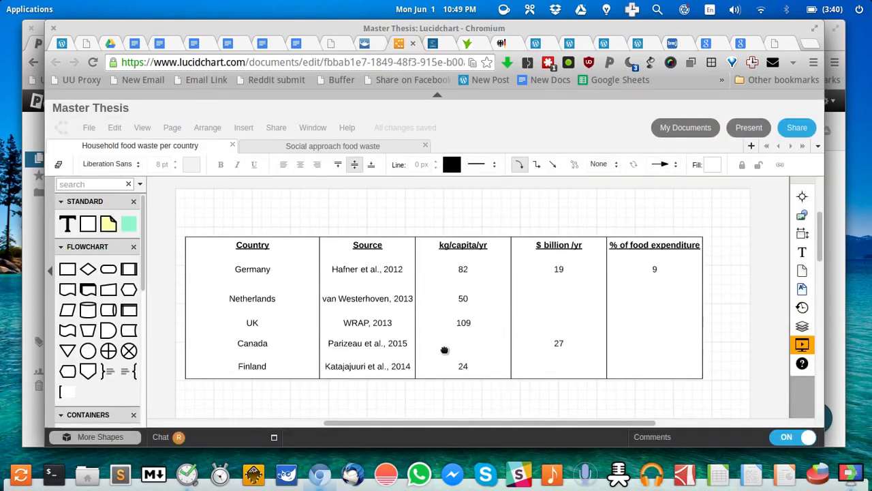
Edit Finland's kg/capita/yr cell from 24 to 23 and return to the Google Docs chapter
double_click(464, 368)
key("Right")
key("BackSpace")
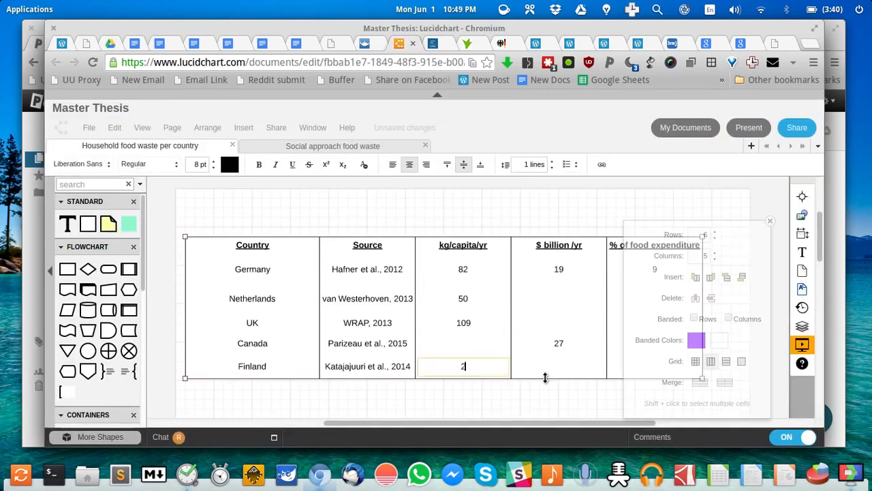
type("3")
left_click(443, 393)
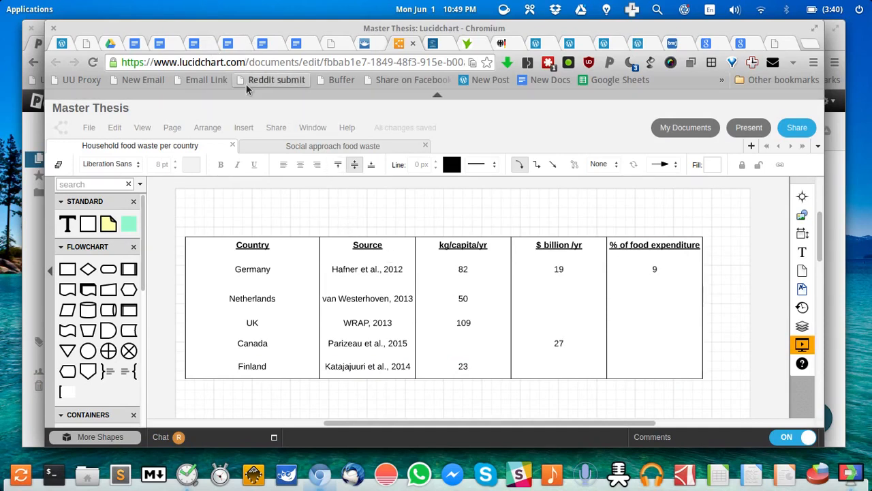
key("alt+5")
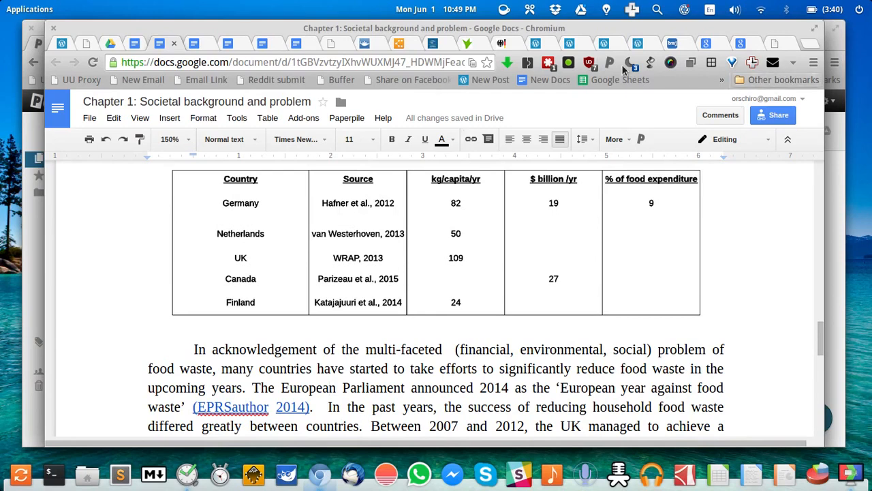
Search Google Scholar (scholar.google.nl) in a new tab for 'household food waste'
left_click(810, 42)
type("scho")
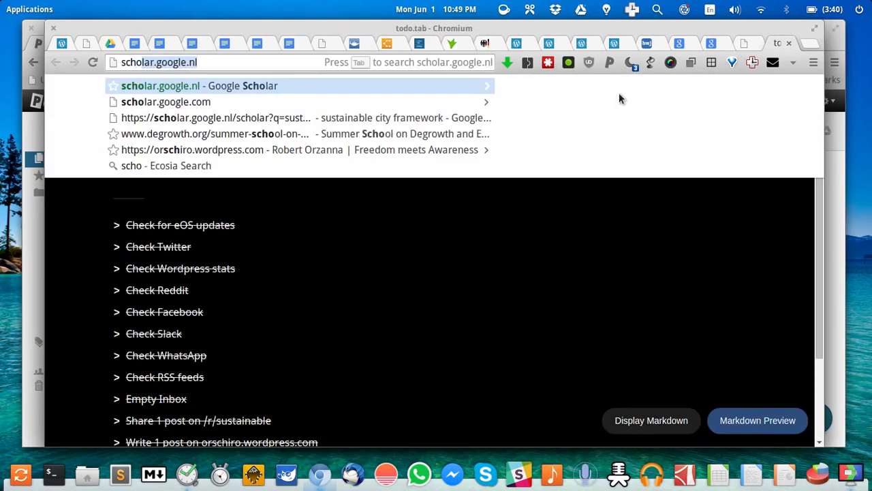
key("Return")
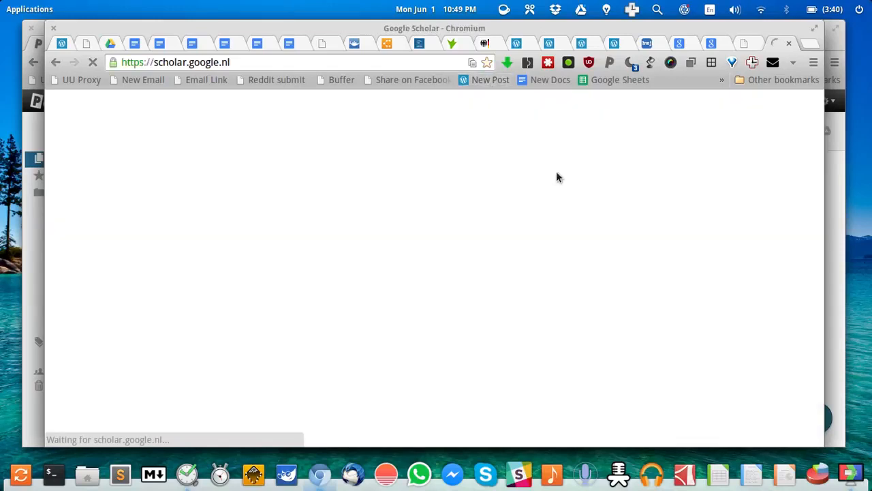
type("household ")
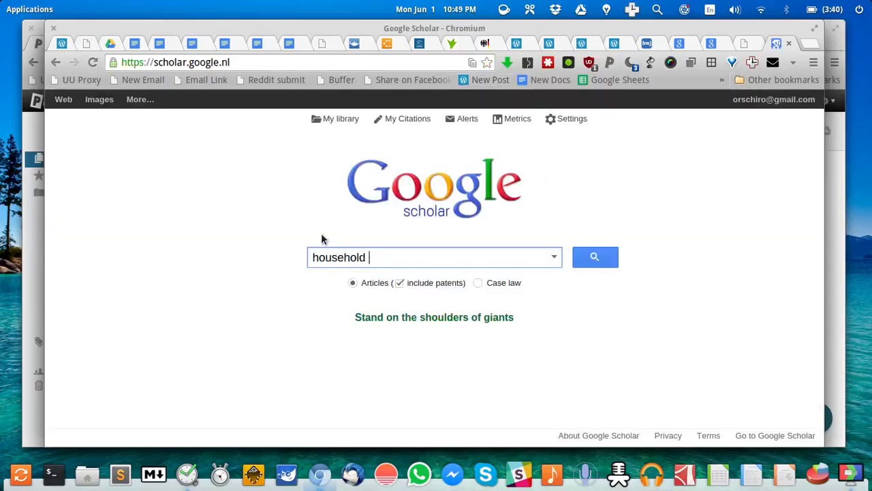
type("food waste")
key("Return")
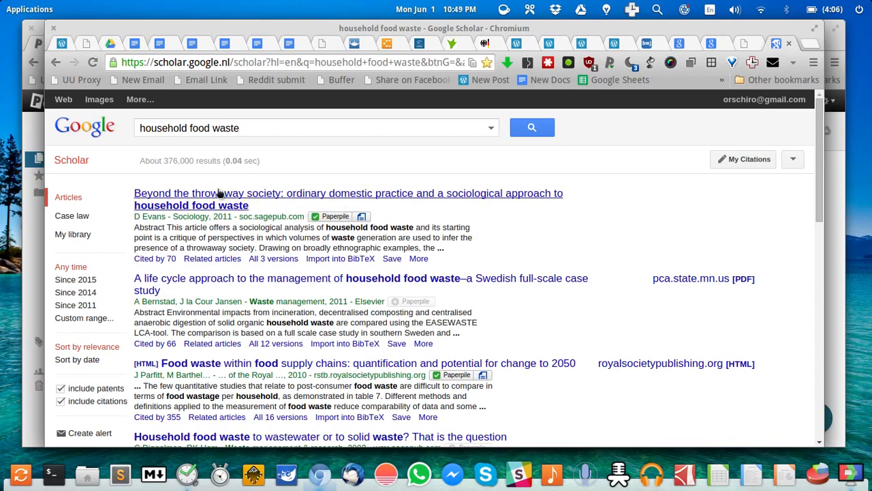
View the Parfitt et al. 2010 food supply chains PDF, then open its Paperpile library entry
scroll(408, 333, "down", 1)
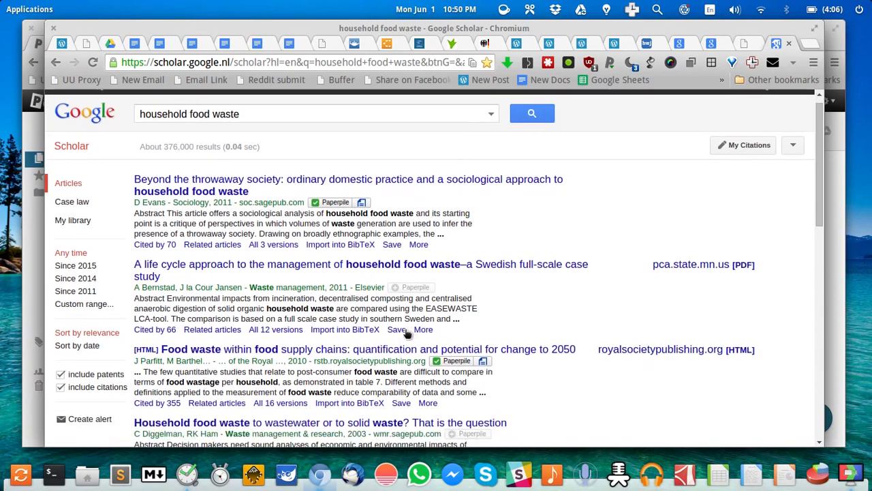
scroll(407, 333, "down", 1)
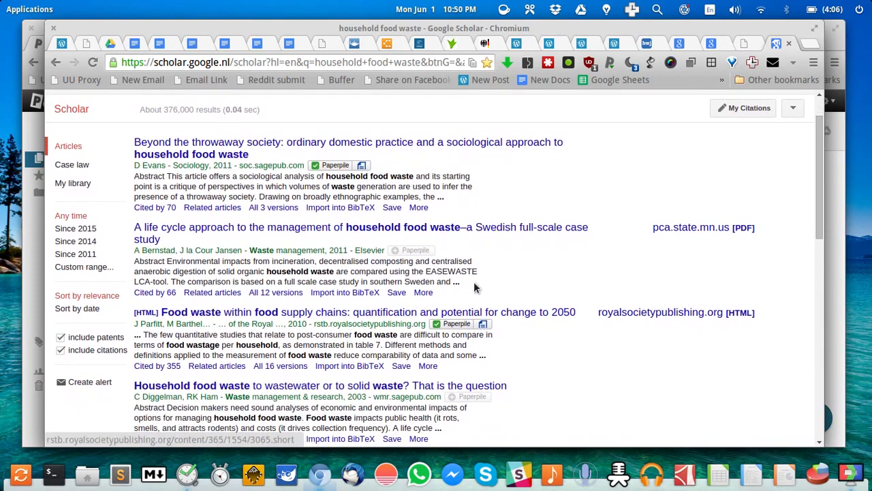
left_click(484, 325)
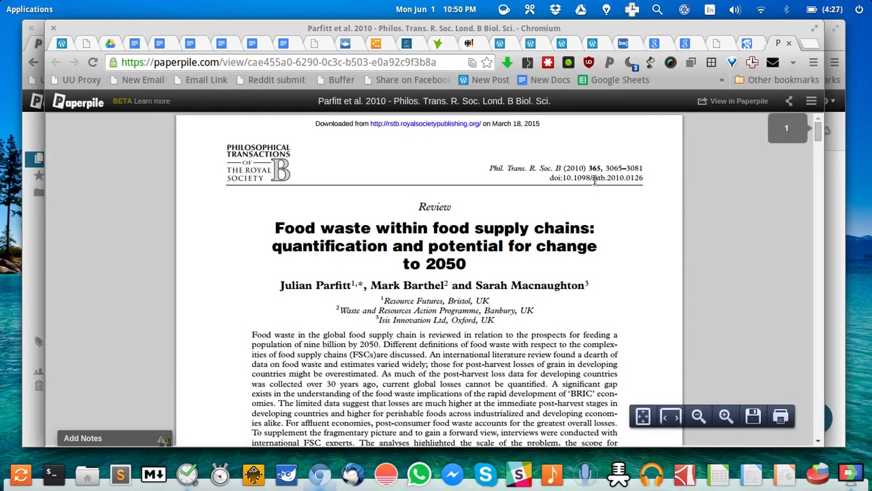
left_click(789, 43)
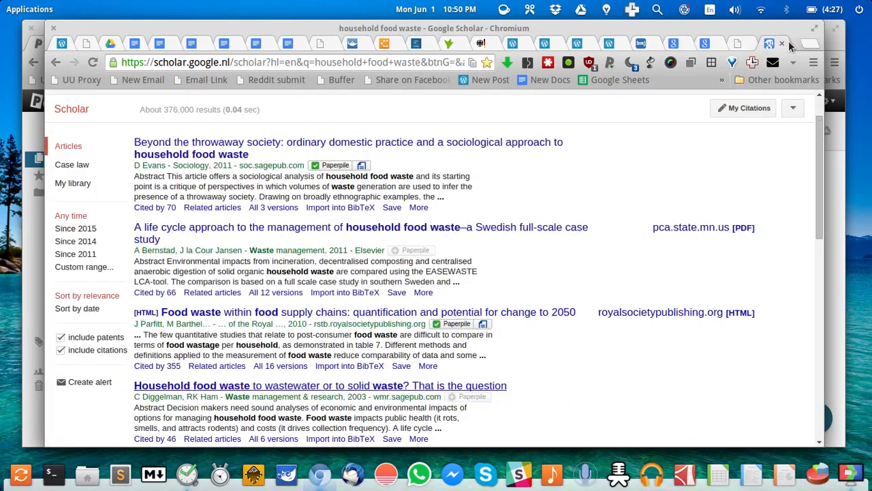
left_click(451, 325)
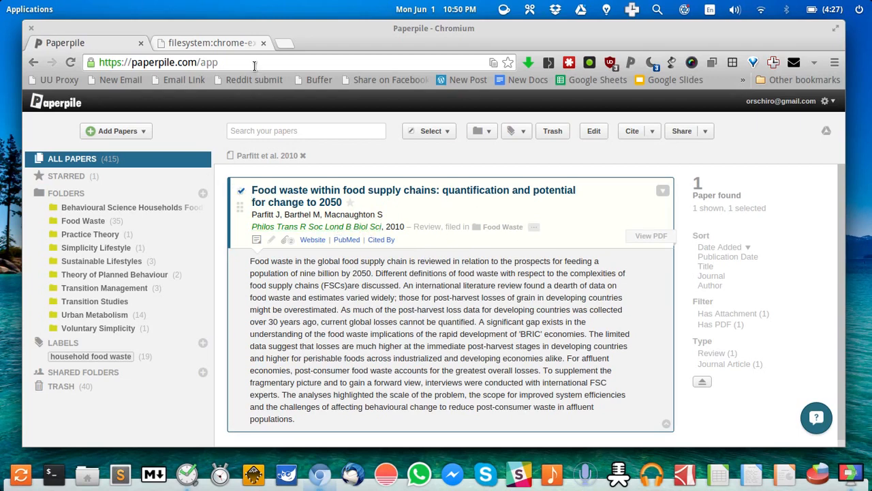
Close the extra PDF tab, cancel the Upload Files dialog, and return to the Scholar results
left_click(217, 42)
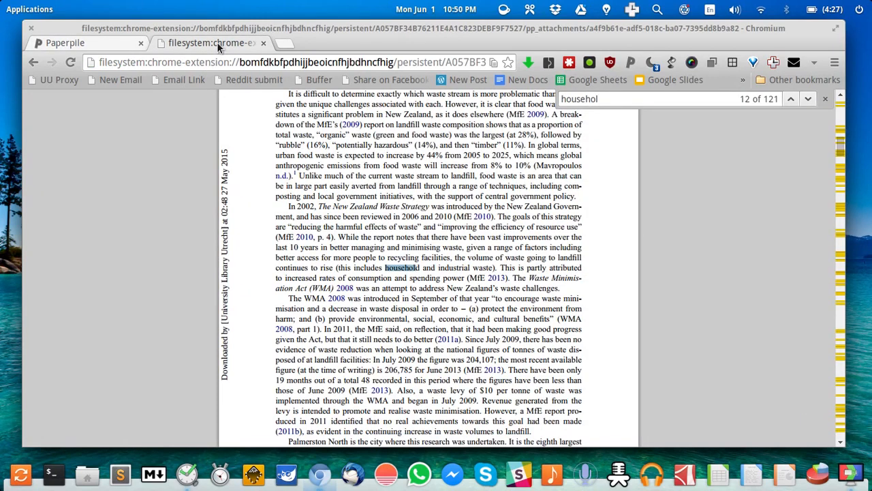
left_click(262, 43)
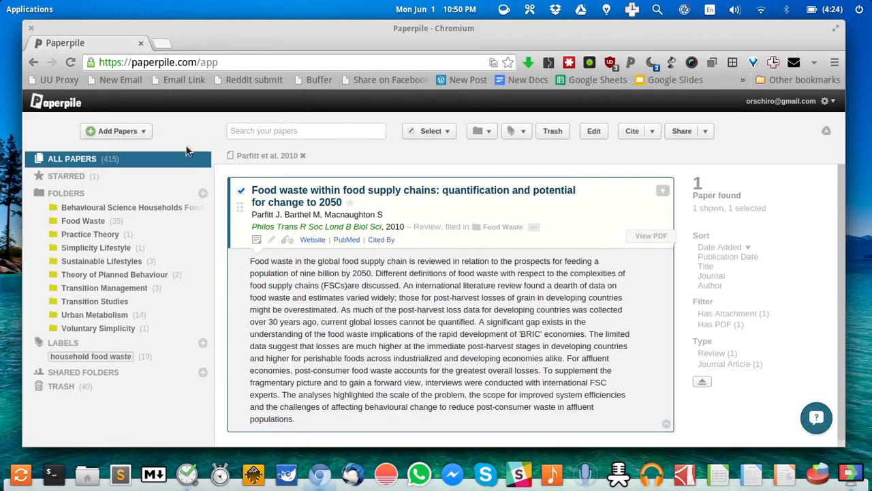
left_click(137, 132)
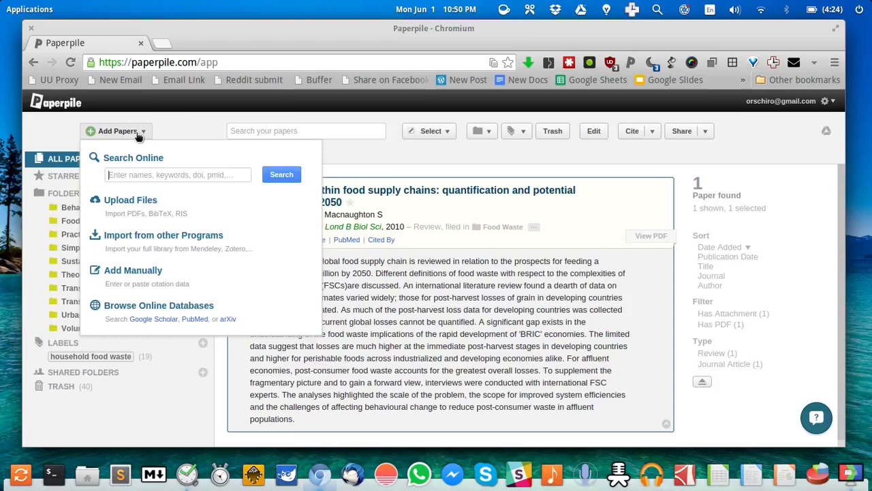
left_click(157, 206)
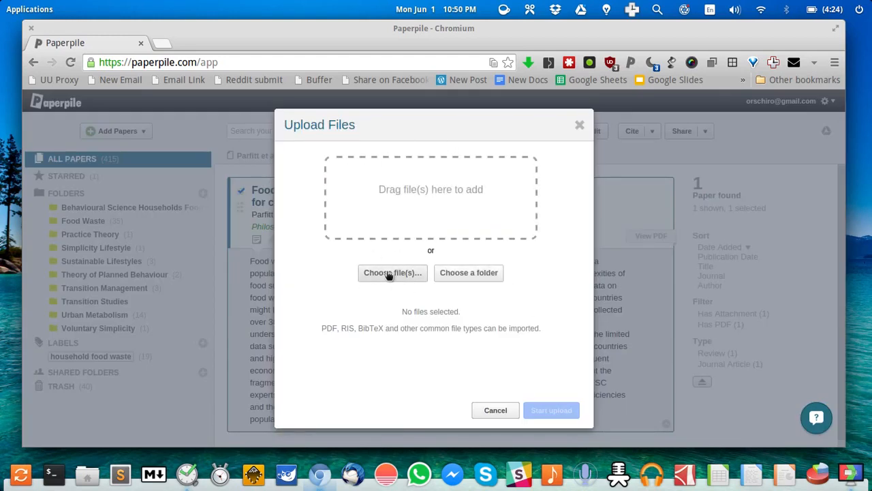
left_click(579, 126)
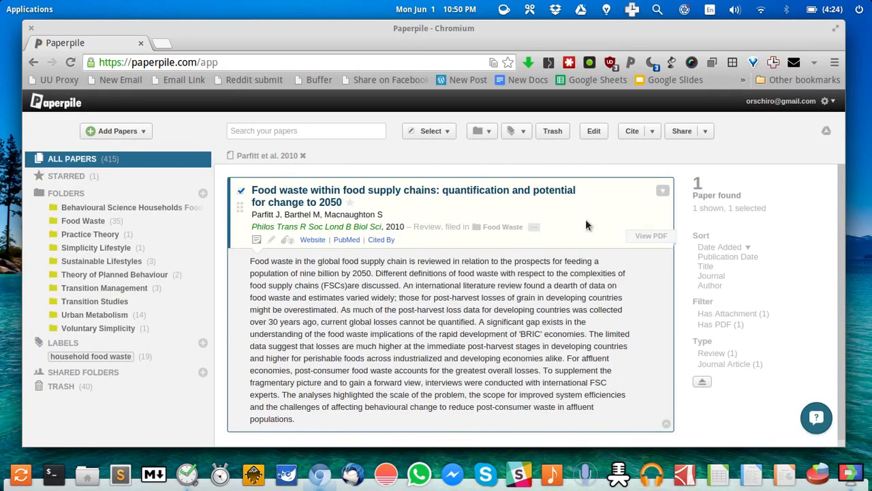
key("alt+Tab")
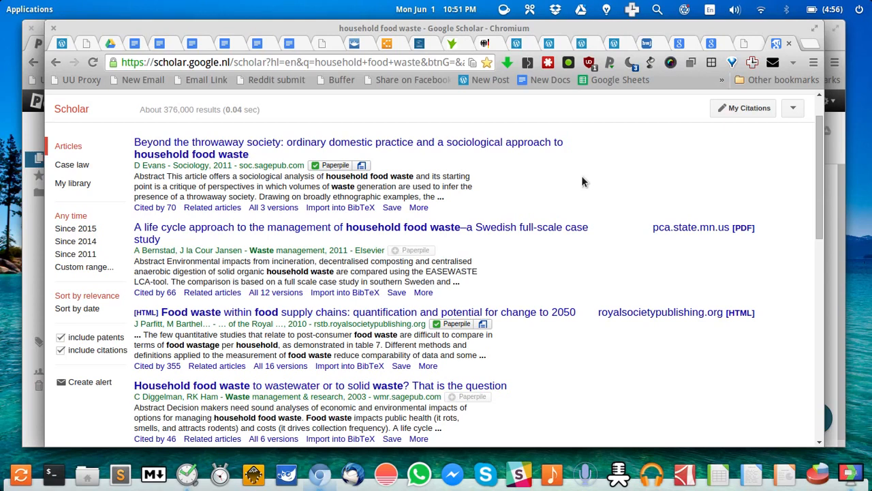
Search the Paperpile library for 'household' and scroll to the PDF-restricted Chapter 5 chapter
key("alt+Tab")
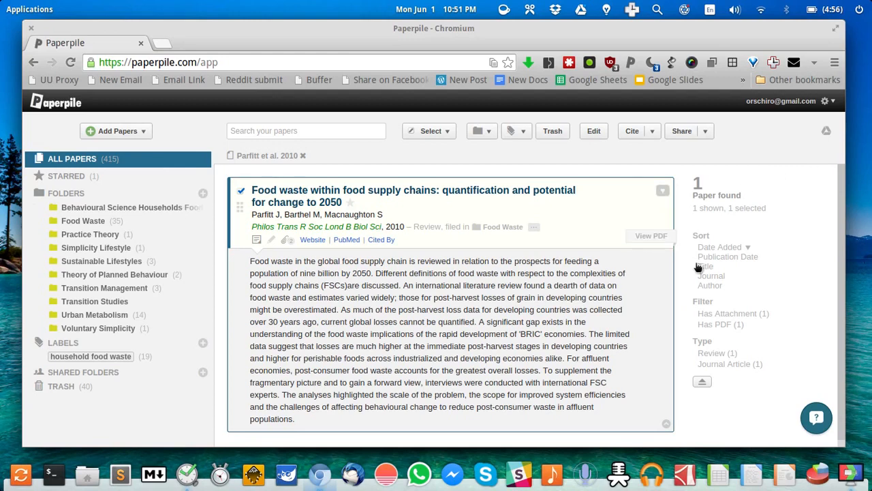
left_click(263, 129)
type("household")
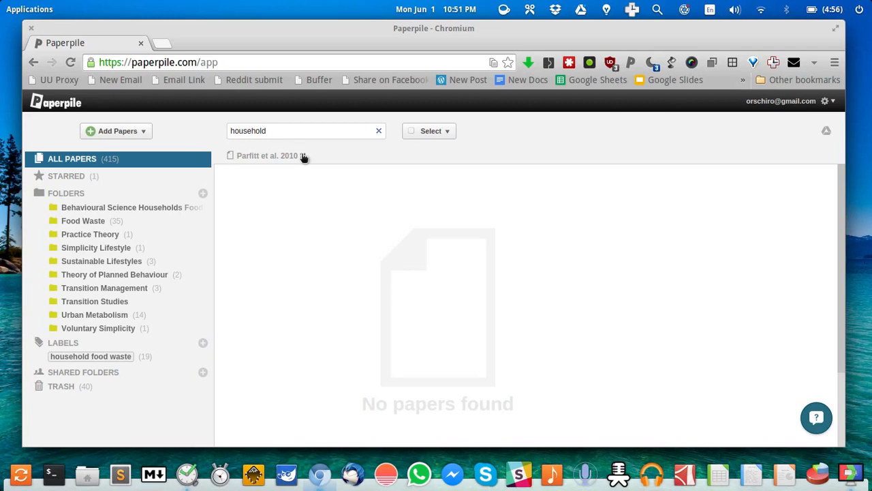
scroll(434, 266, "down", 3)
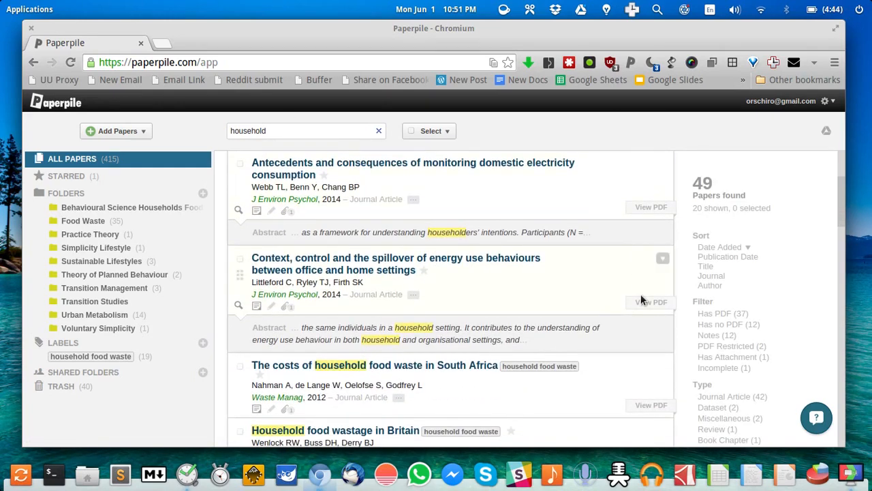
scroll(640, 293, "down", 10)
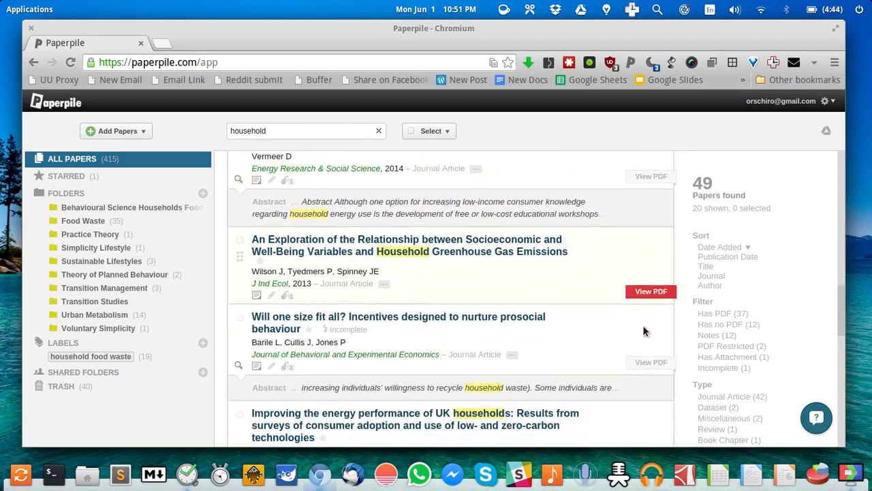
scroll(643, 326, "down", 5)
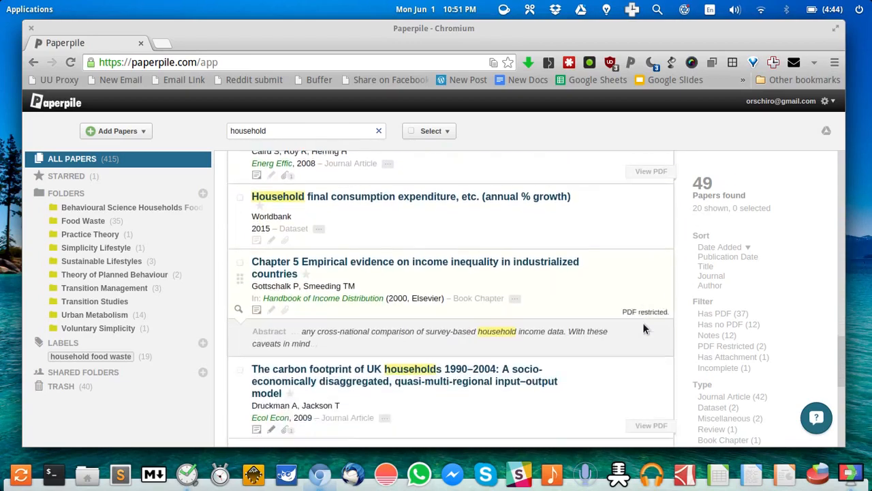
scroll(643, 322, "down", 1)
scroll(643, 323, "up", 1)
mouse_move(641, 285)
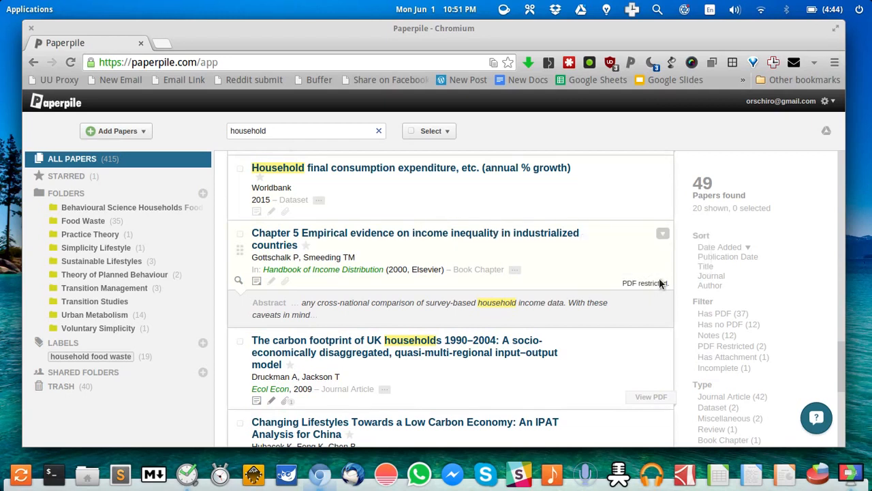
Select the Chapter 5 income inequality chapter, check its actions and Add PDF menus, and open its Website link
left_click(663, 234)
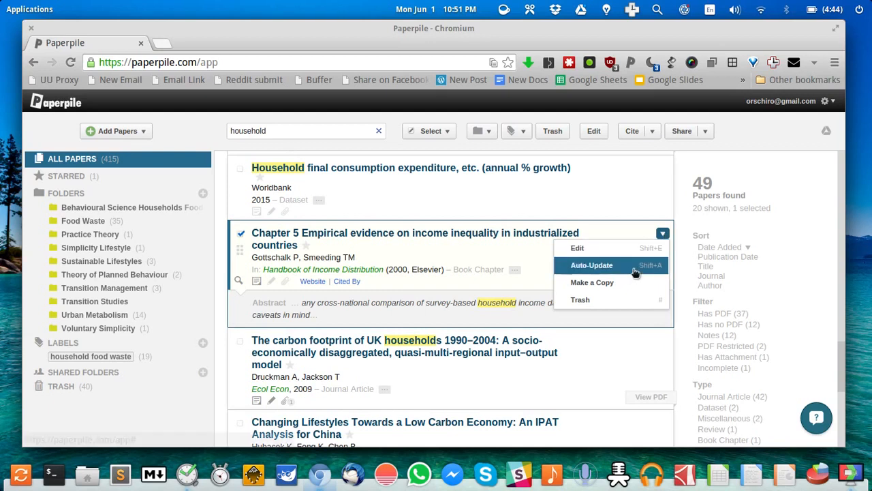
left_click(617, 217)
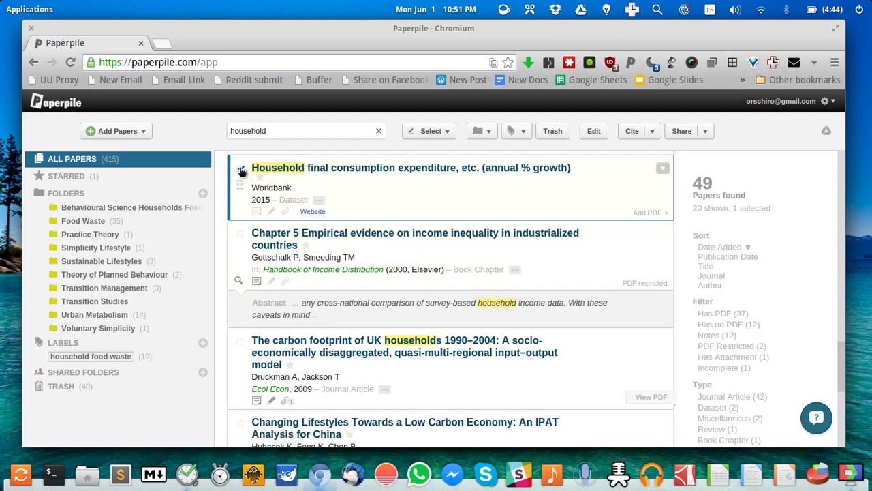
left_click(240, 233)
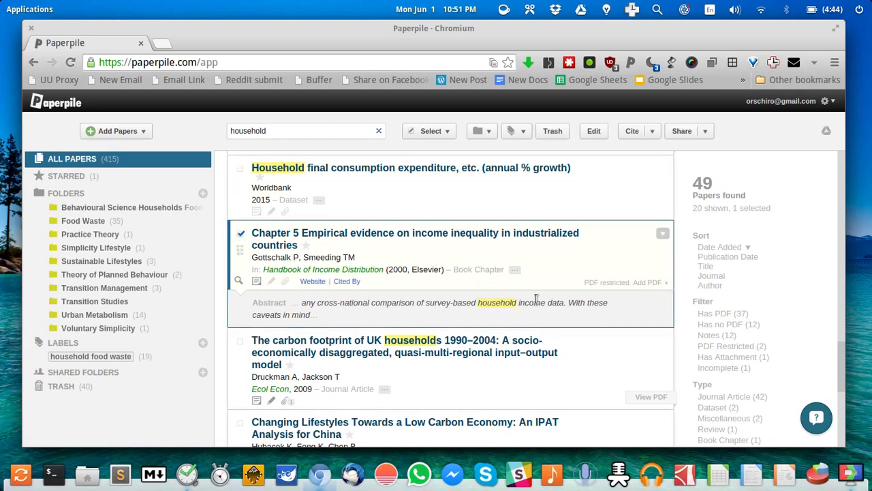
left_click(653, 282)
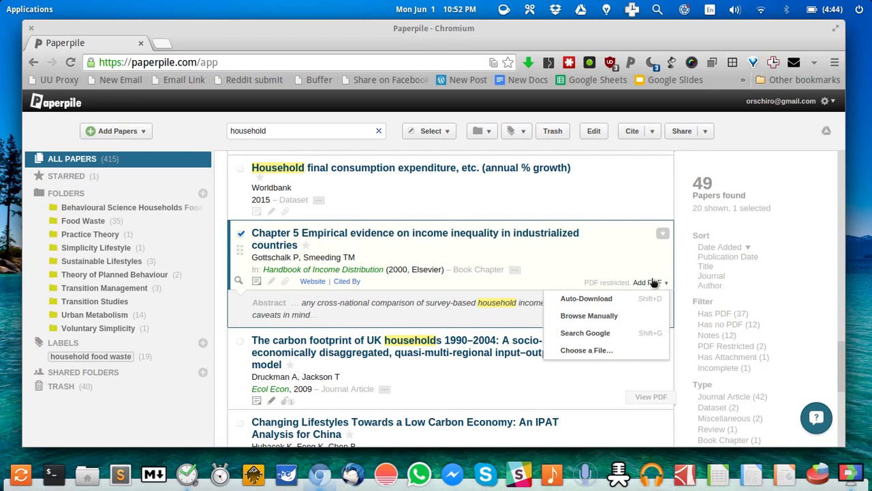
left_click(564, 261)
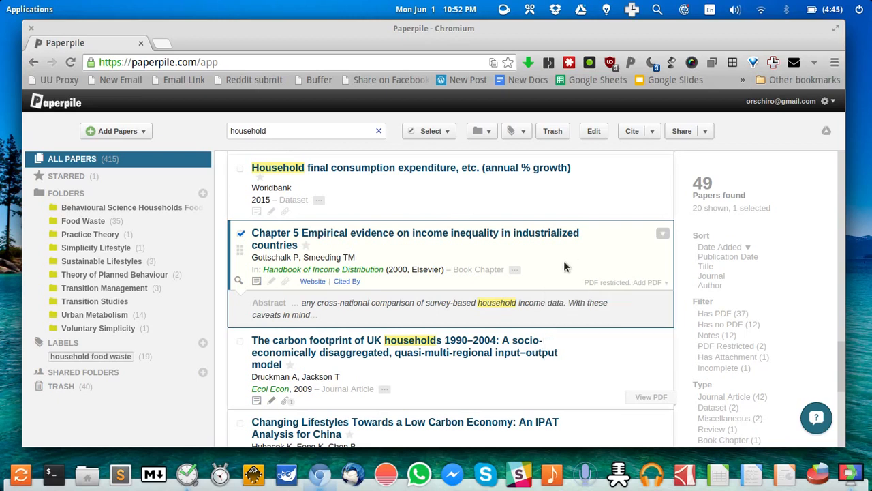
left_click(313, 282)
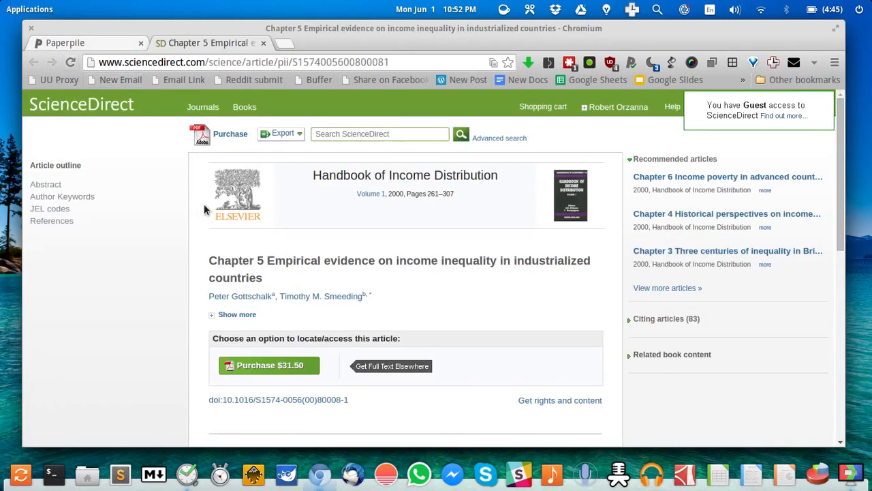
Reload the ScienceDirect chapter through the UU library proxy and view it in Paperpile
left_click(41, 80)
left_click(58, 80)
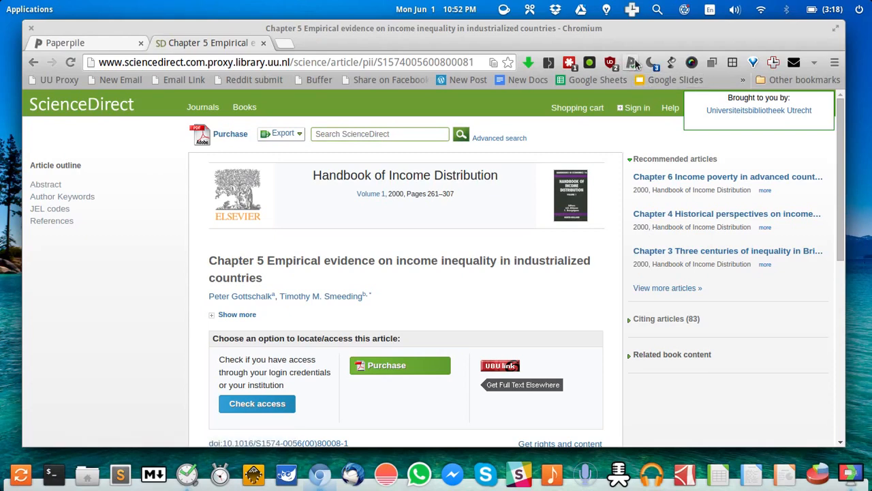
left_click(631, 63)
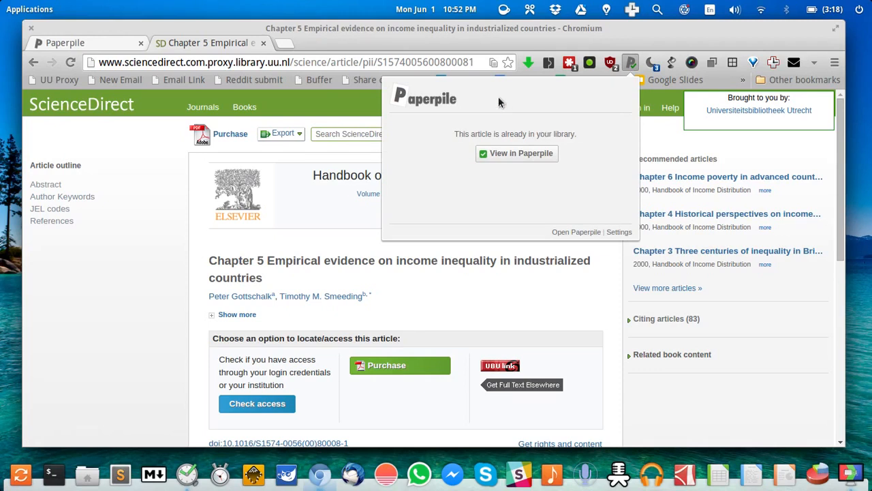
left_click(522, 154)
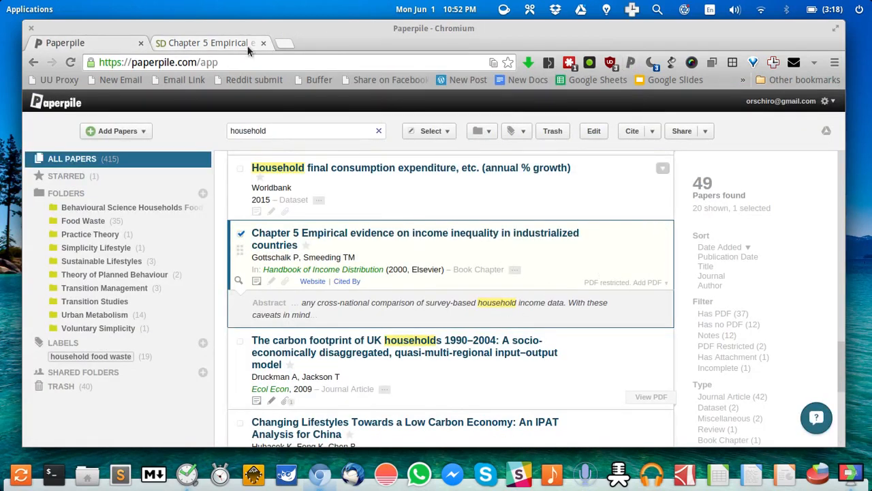
Reapply the UU proxy on the chapter page, then return to the Paperpile library tab
left_click(175, 43)
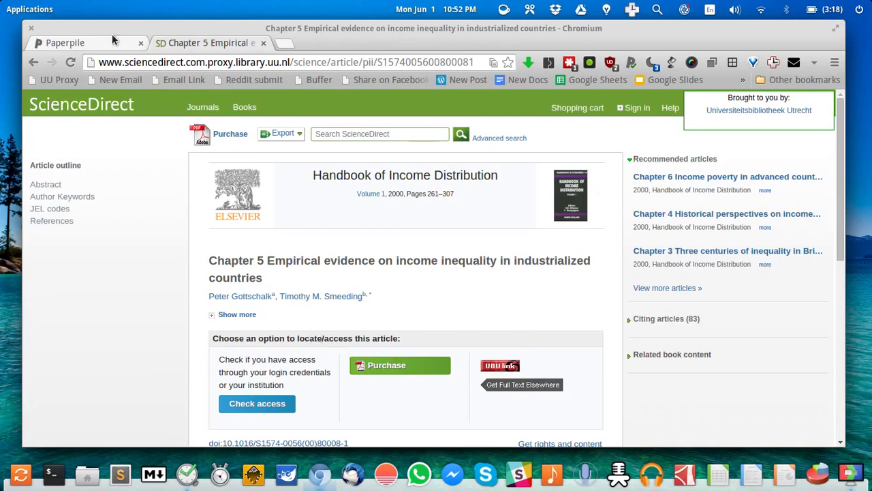
left_click(36, 79)
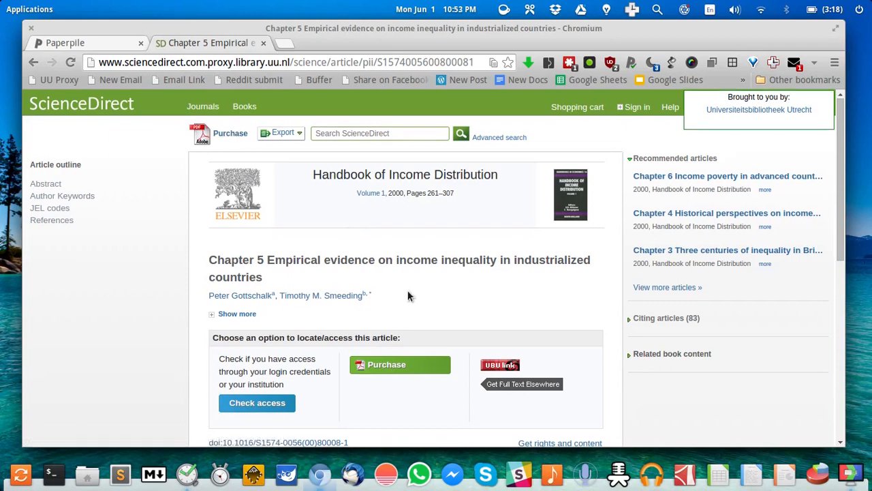
scroll(408, 294, "down", 4)
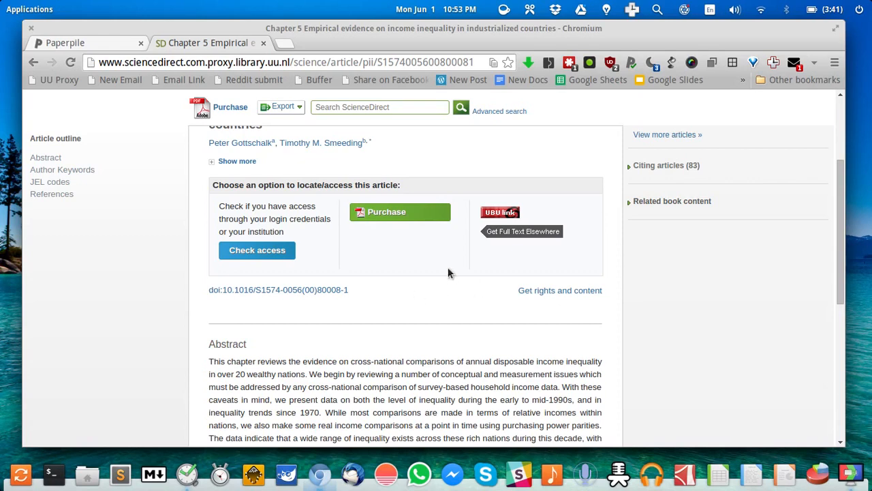
scroll(448, 272, "up", 4)
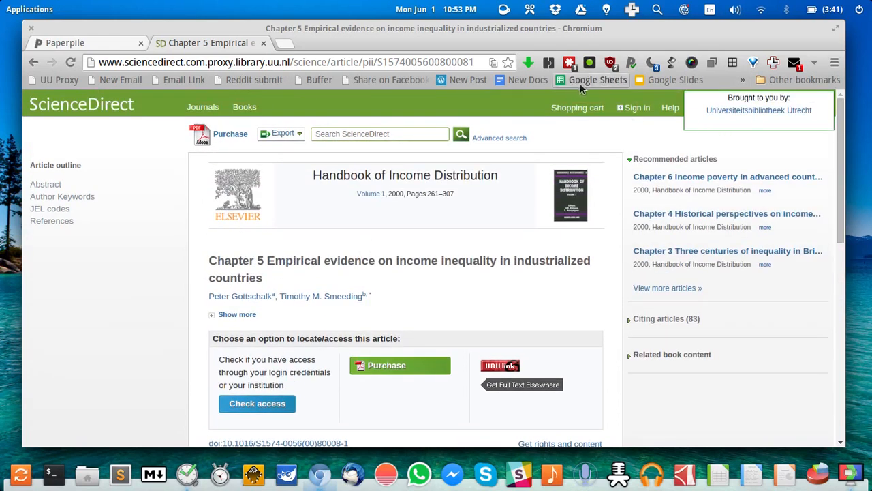
left_click(68, 42)
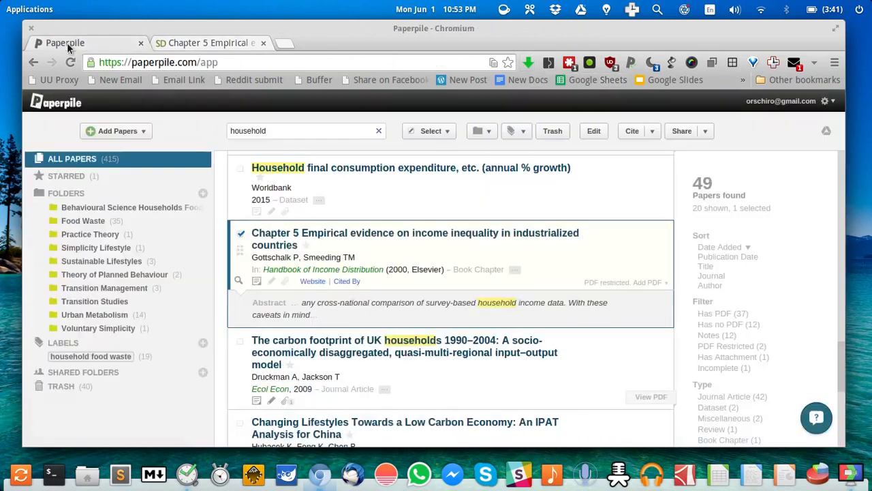
left_click(652, 283)
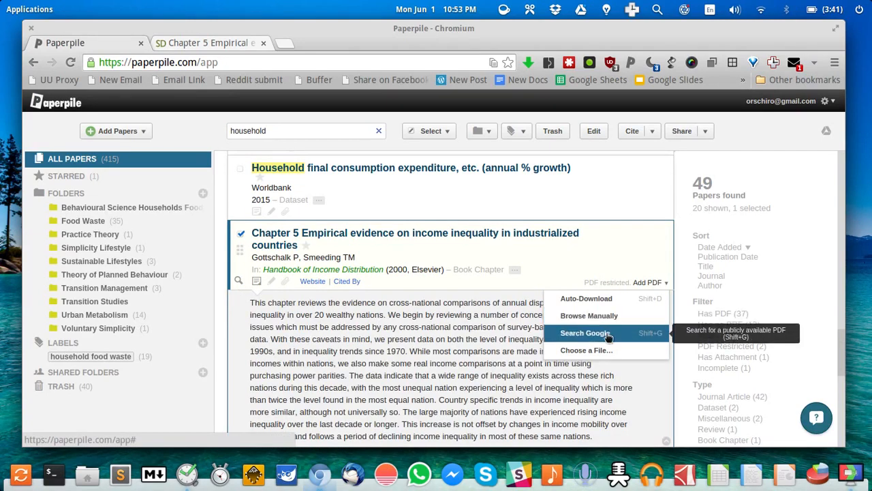
left_click(588, 349)
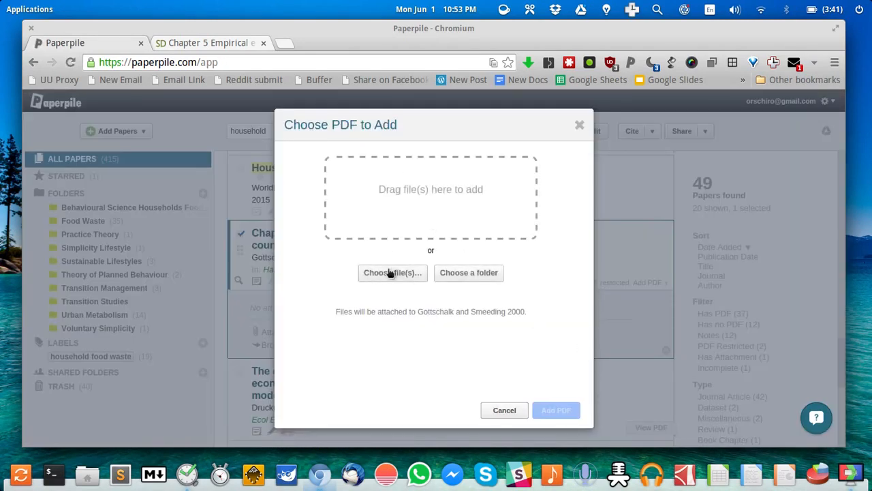
left_click(366, 275)
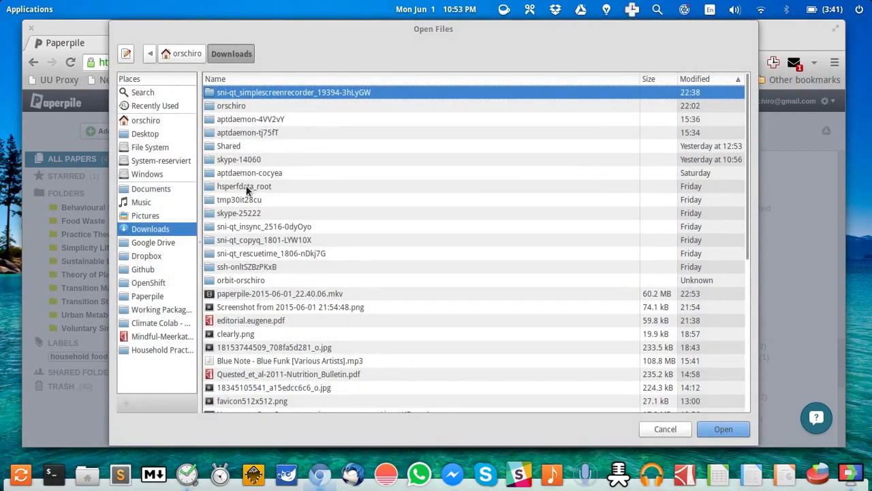
scroll(271, 274, "down", 5)
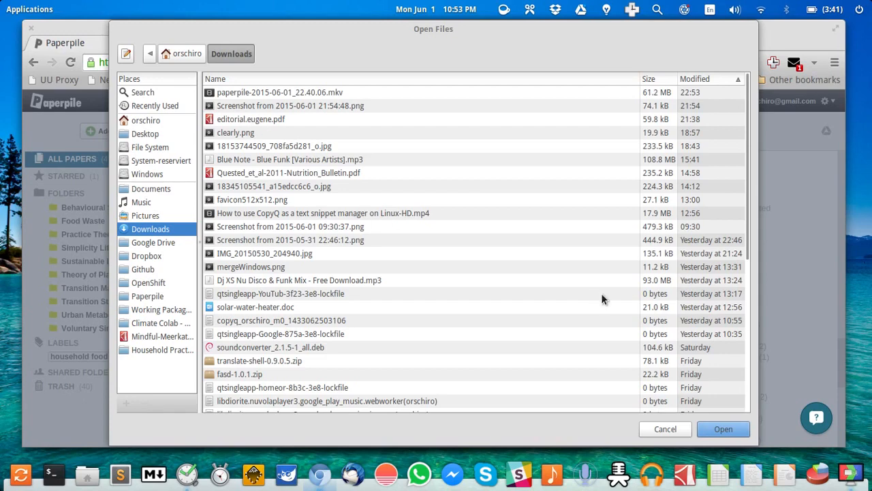
left_click(670, 431)
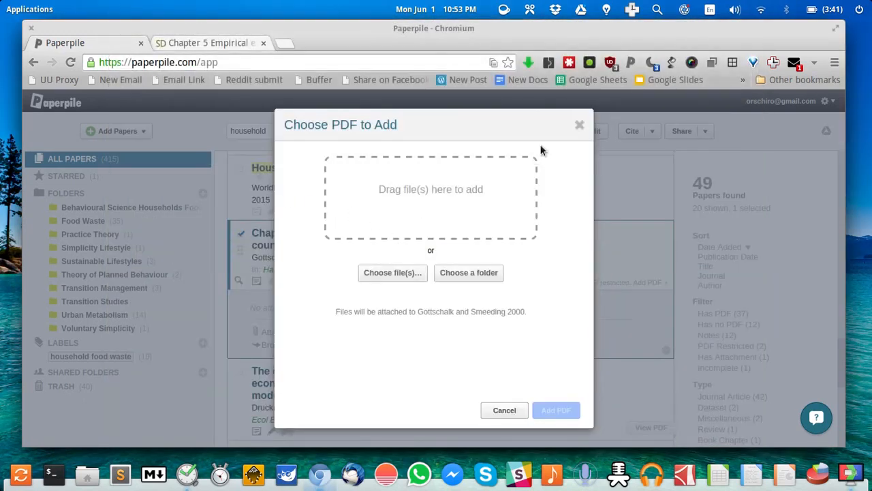
left_click(580, 125)
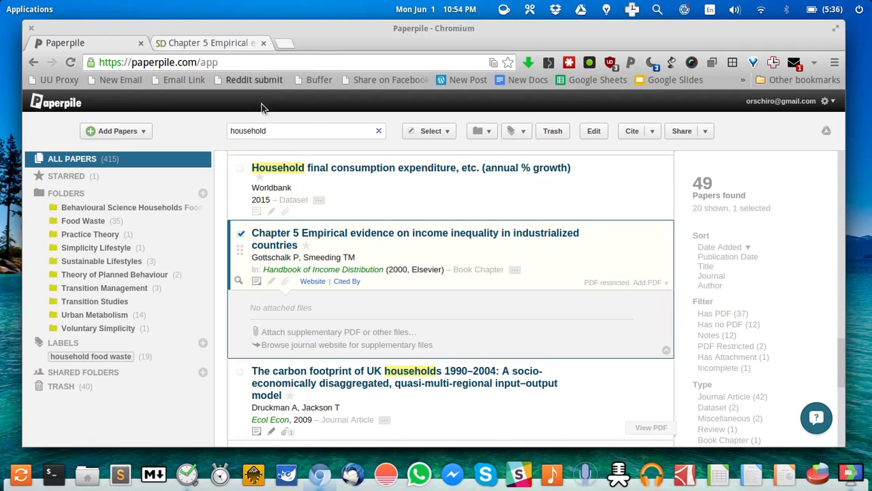
Load forum.paperpile.com in a new tab and scroll through its latest topics
left_click(284, 44)
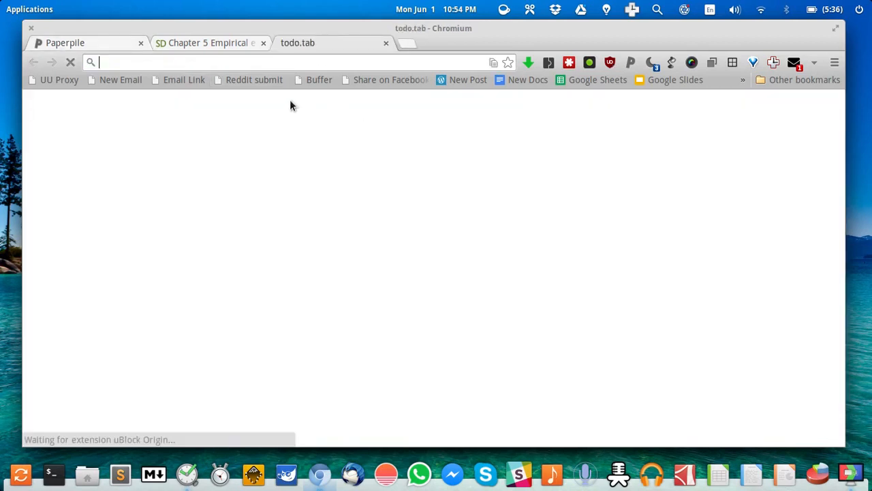
type("forum.paperpile.com")
key("Return")
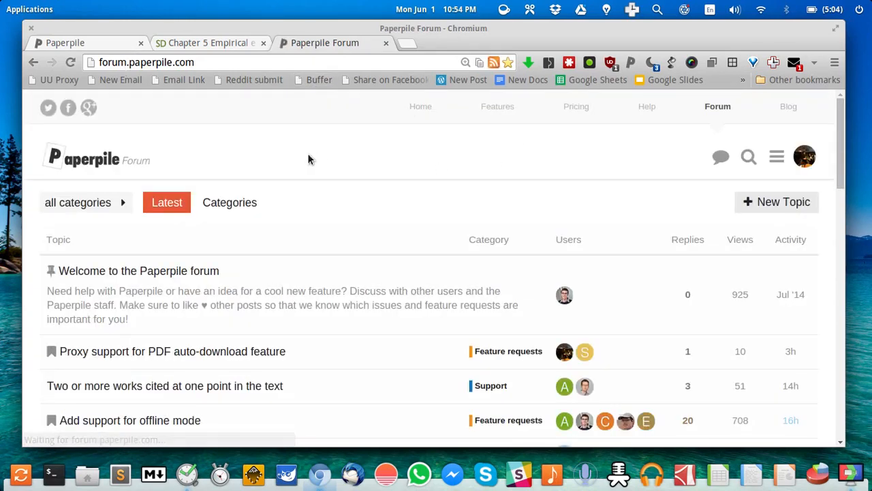
scroll(393, 184, "down", 4)
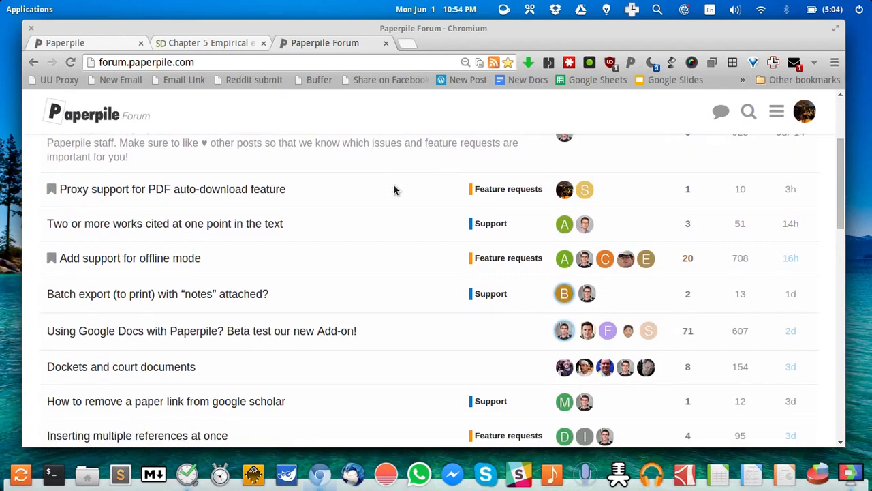
scroll(393, 184, "up", 5)
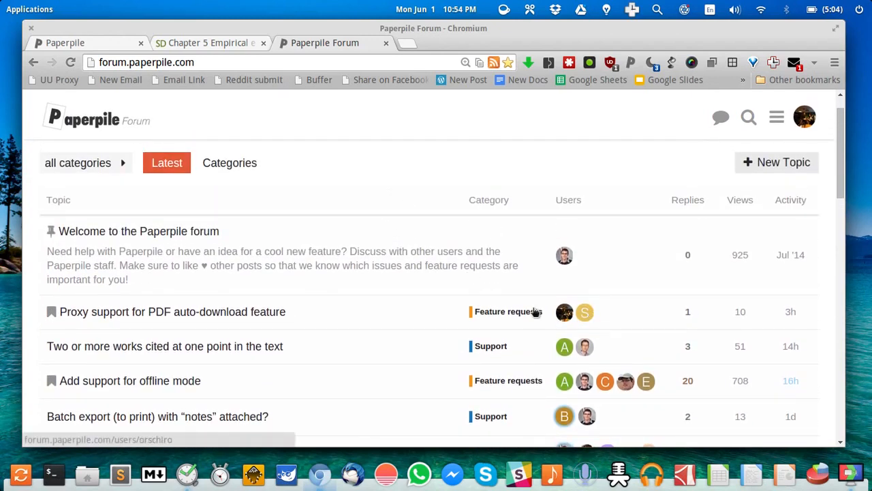